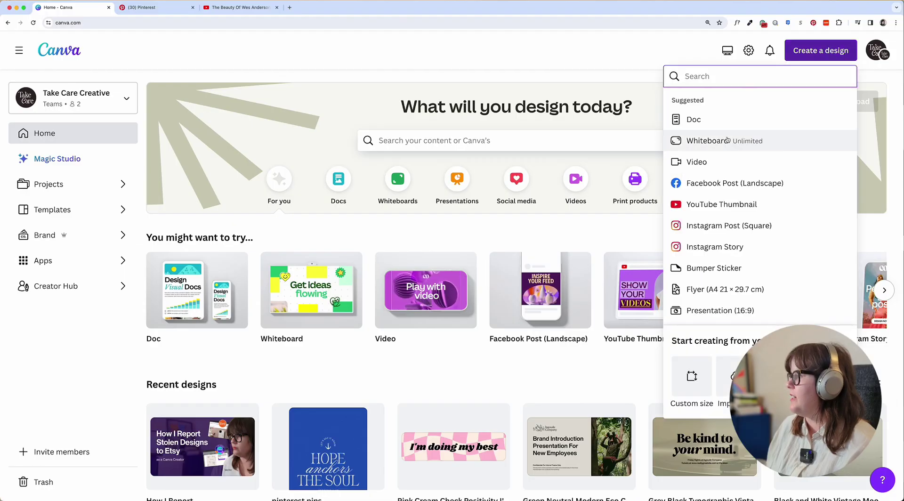
Search 'video' and start a blank 1920 × 1080 px video design
type("video")
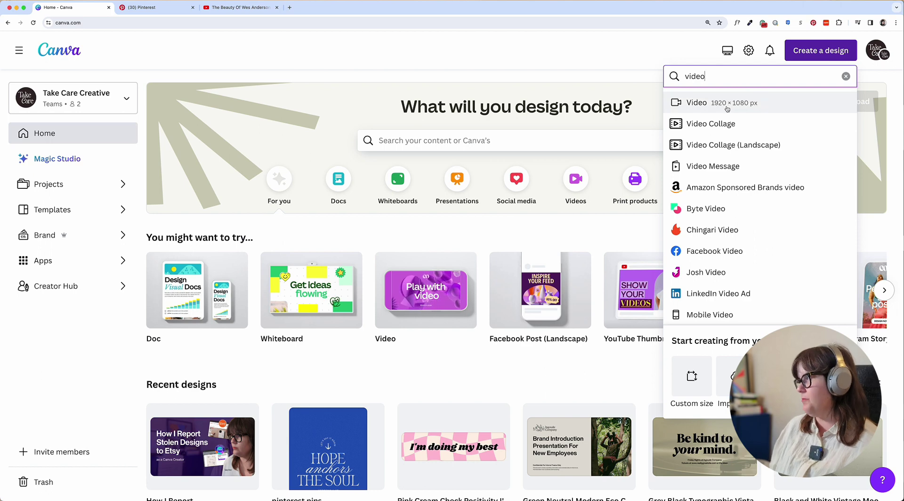
left_click(726, 105)
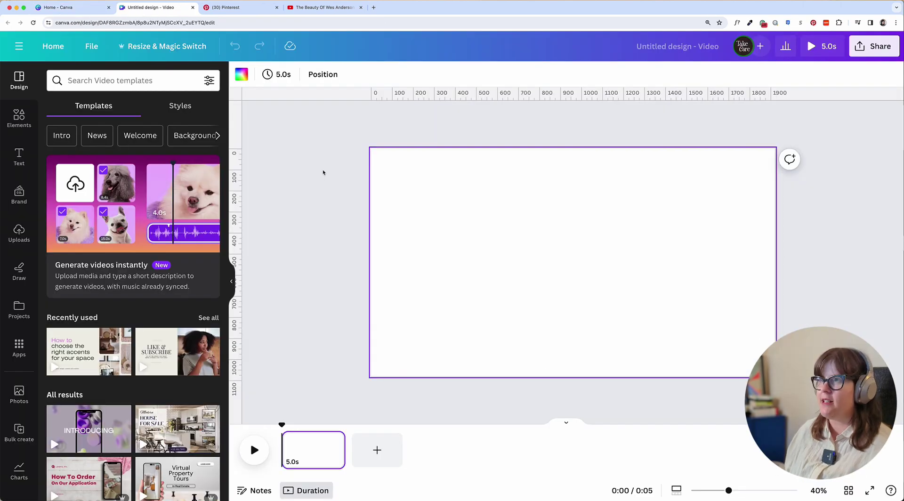
Check the palette pin, then mute The Beauty Of Wes Anderson and pause it at 2:21
left_click(236, 8)
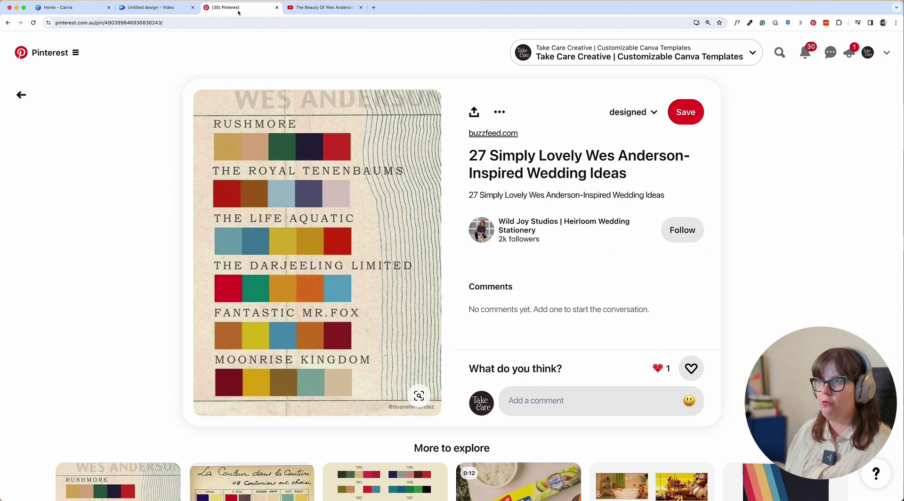
left_click(306, 8)
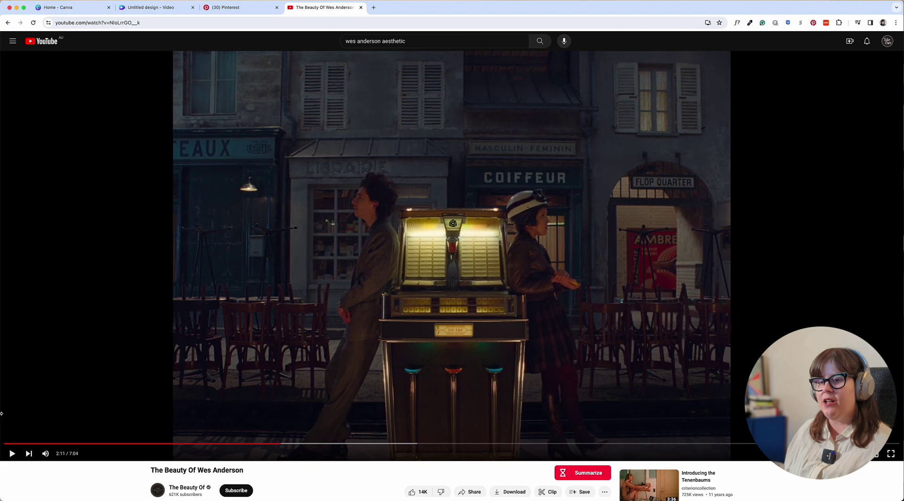
key("m")
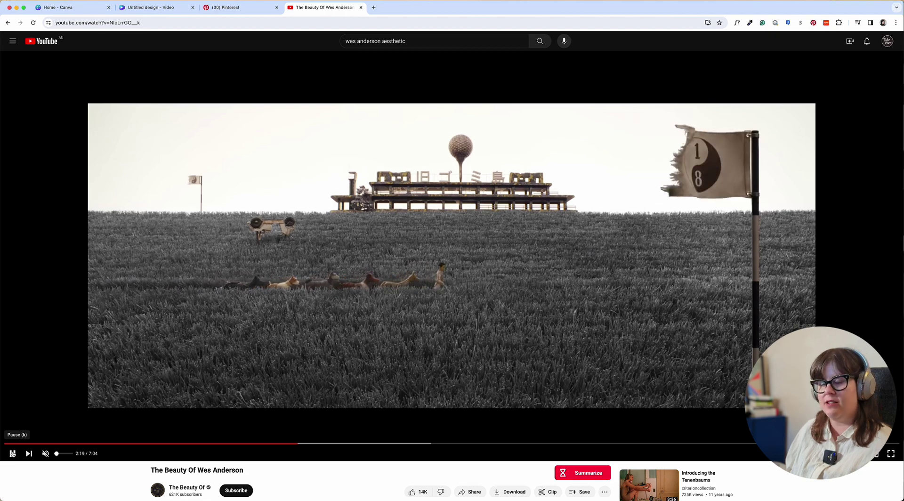
left_click(13, 453)
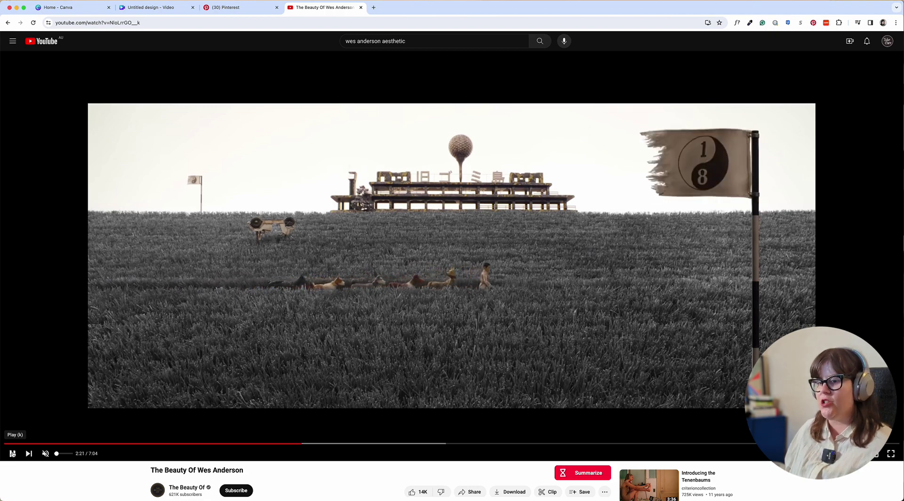
Return to the blank Canva video design
left_click(134, 8)
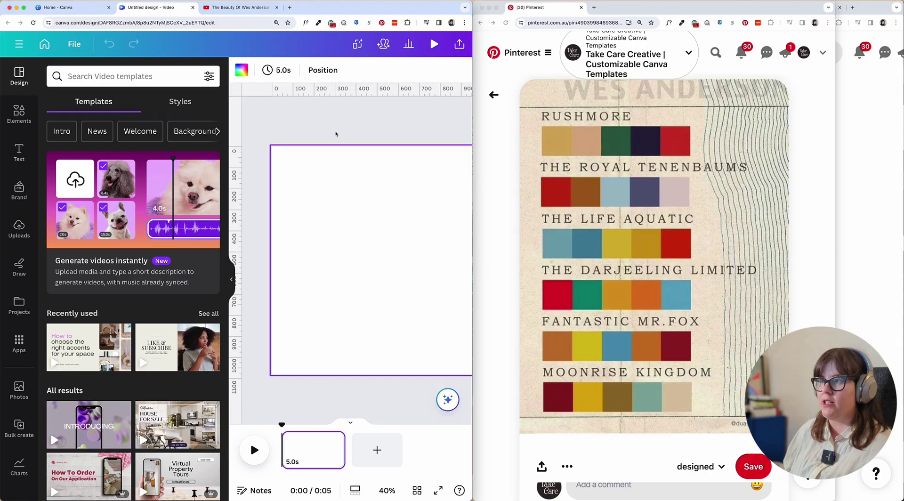
Give page 1 a yellow #D5B431 background sampled from the Life Aquatic palette
left_click(239, 71)
left_click(59, 134)
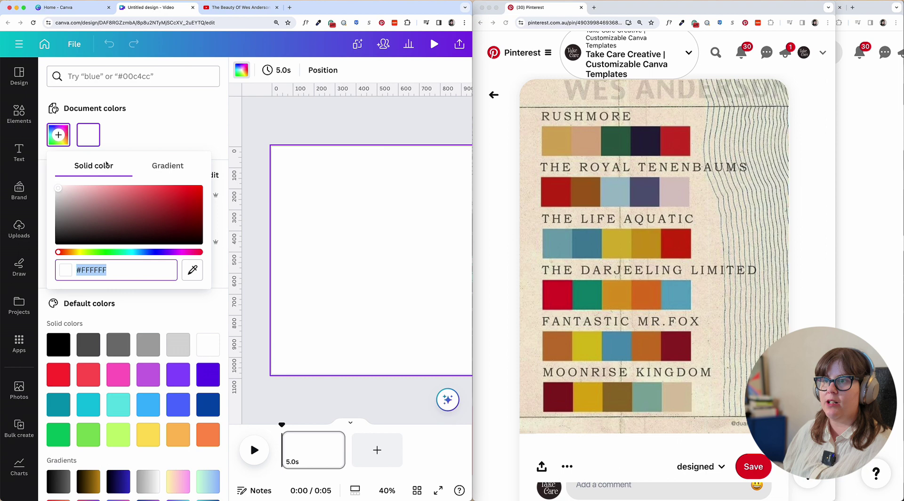
left_click(192, 270)
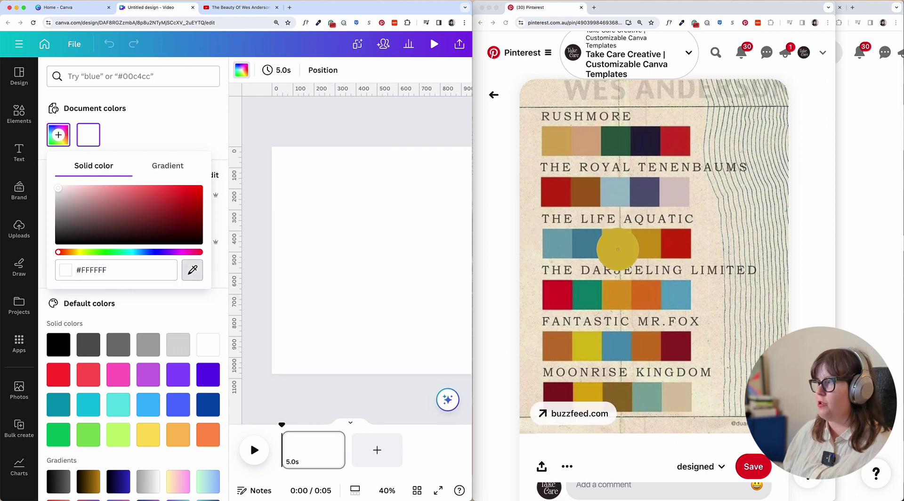
left_click(618, 244)
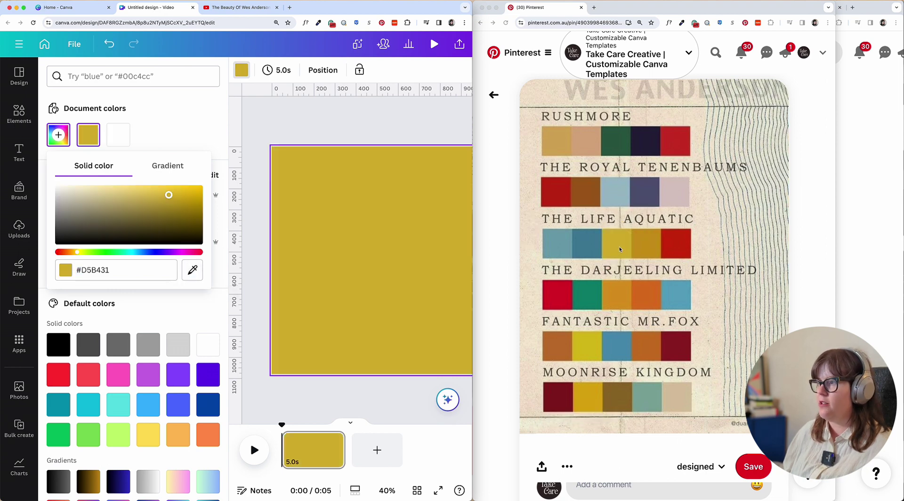
Add page 2 with a sampled Life Aquatic blue, lightened to #74C3D6
left_click(377, 449)
left_click(58, 134)
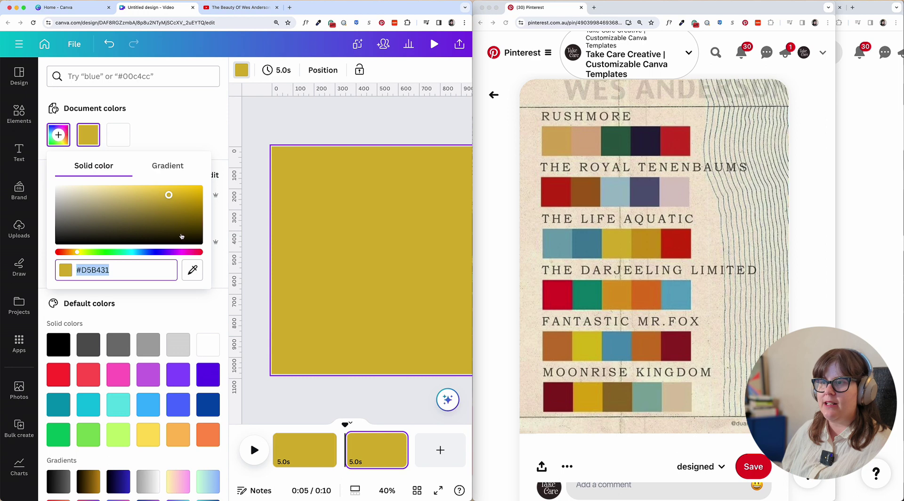
left_click(192, 270)
left_click(559, 243)
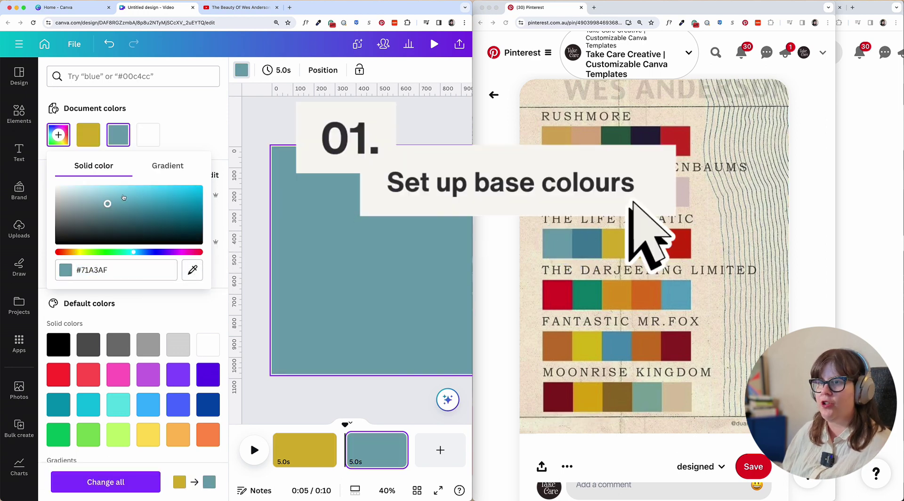
left_click_drag(123, 197, 123, 194)
Add page 3 with a golden yellow #DBAB0F background sampled from the palette
left_click(440, 450)
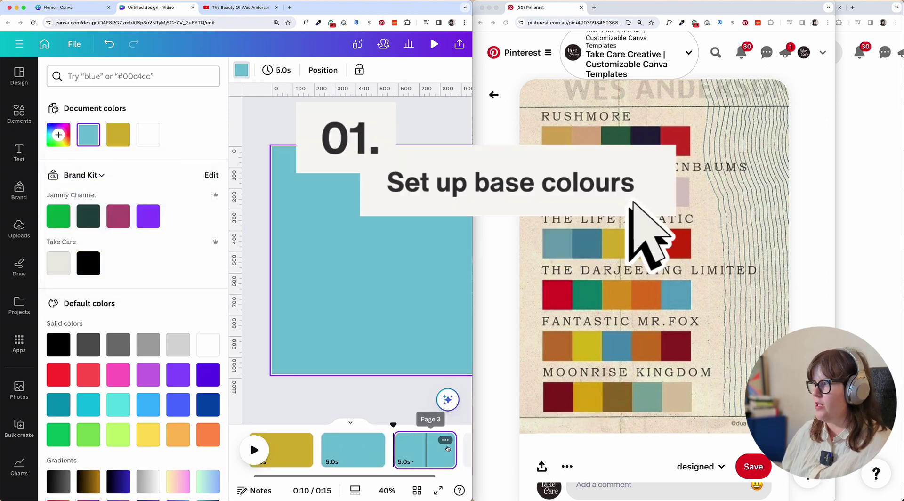
left_click(58, 134)
left_click(192, 270)
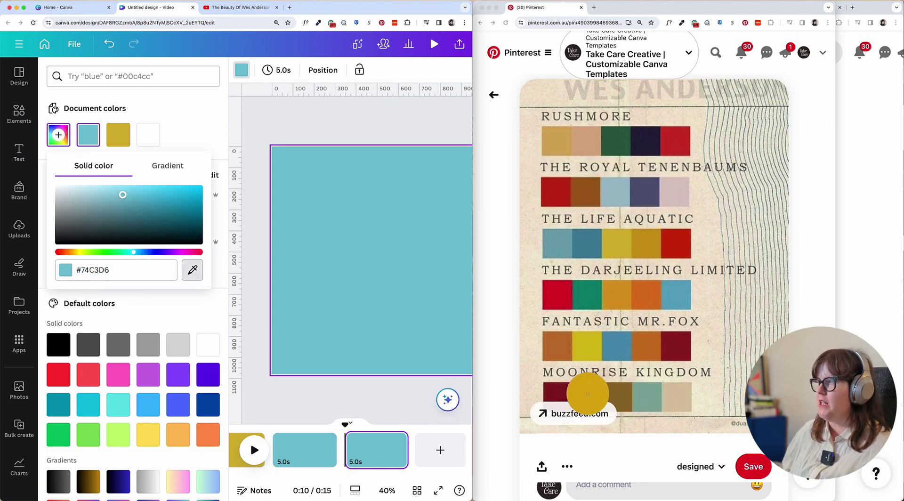
left_click(587, 393)
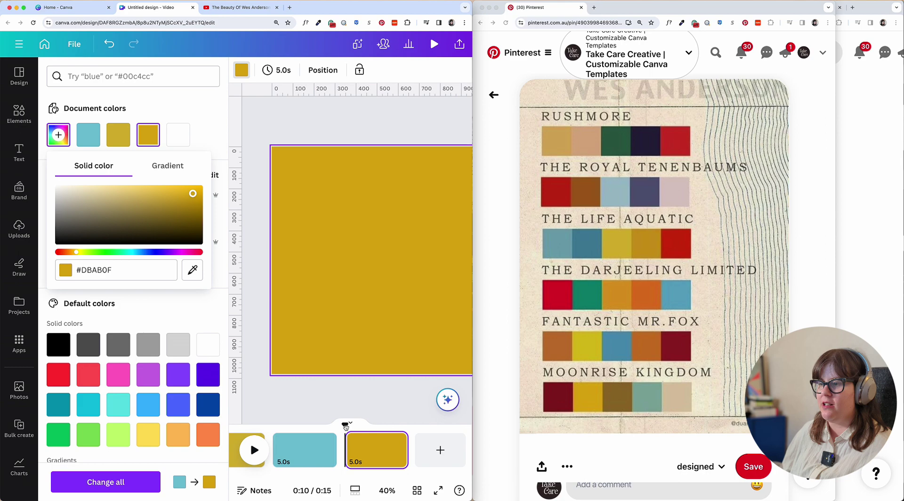
left_click_drag(345, 426, 210, 433)
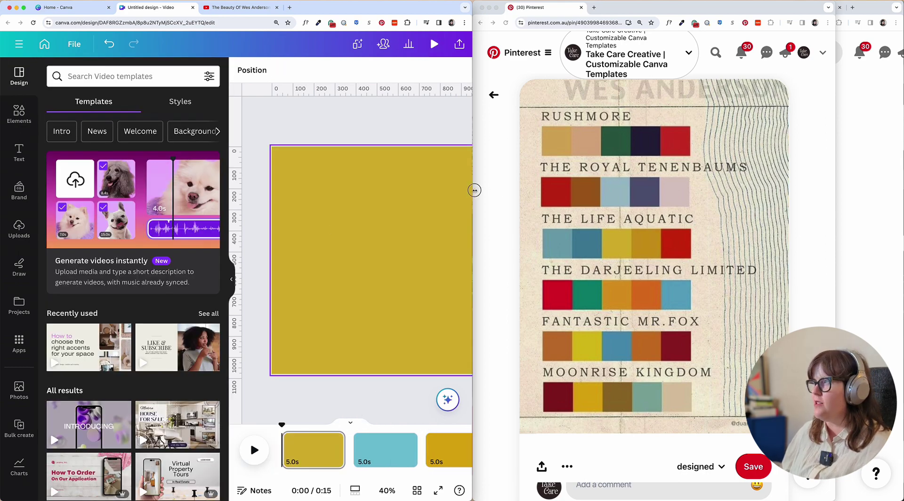
Maximise Canva and list cottonbro's videos from a recently used clip in Elements
left_click_drag(474, 190, 900, 189)
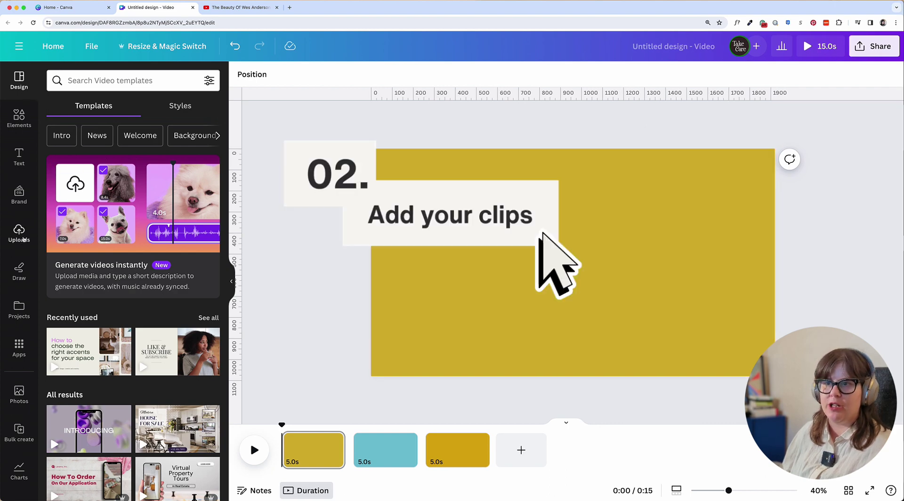
left_click(19, 118)
left_click(113, 159)
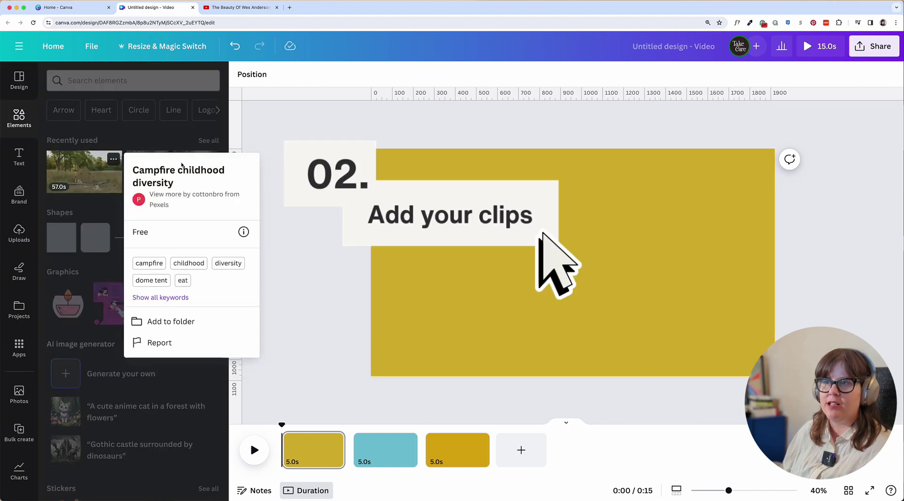
left_click(205, 195)
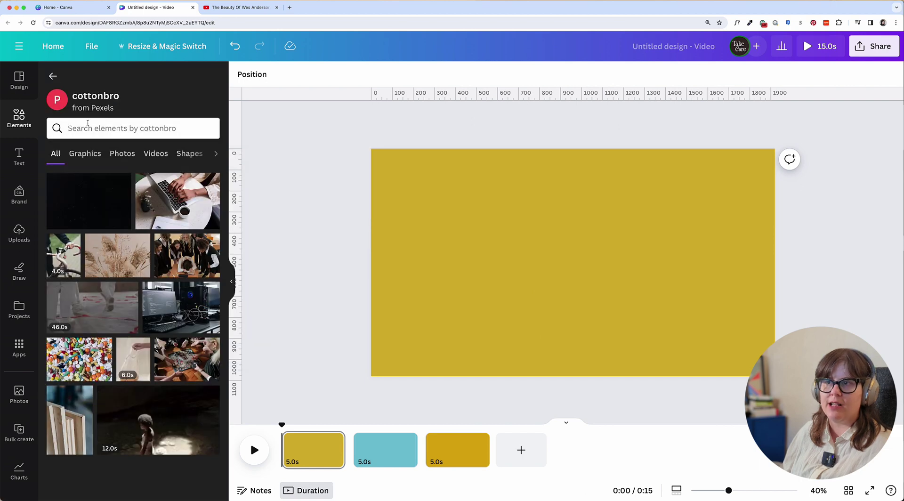
left_click(156, 154)
Search cottonbro's videos for 'scouts' and browse the results
left_click(85, 127)
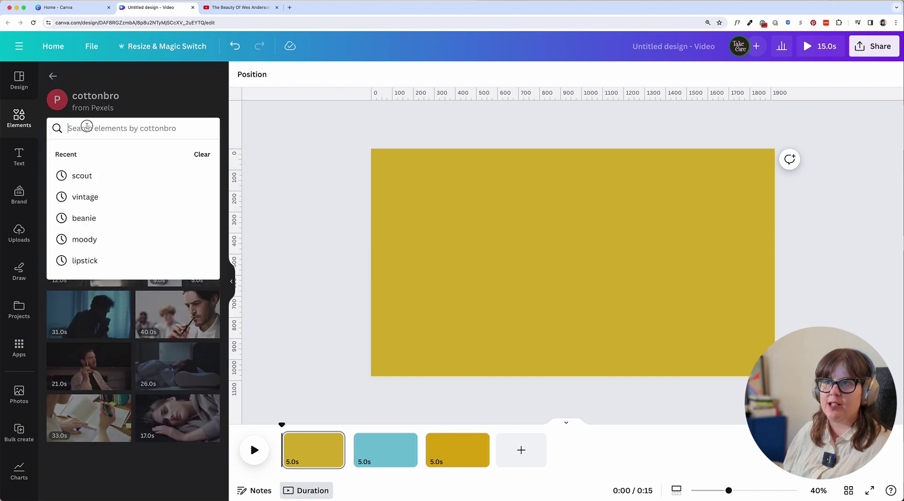
type("scouts")
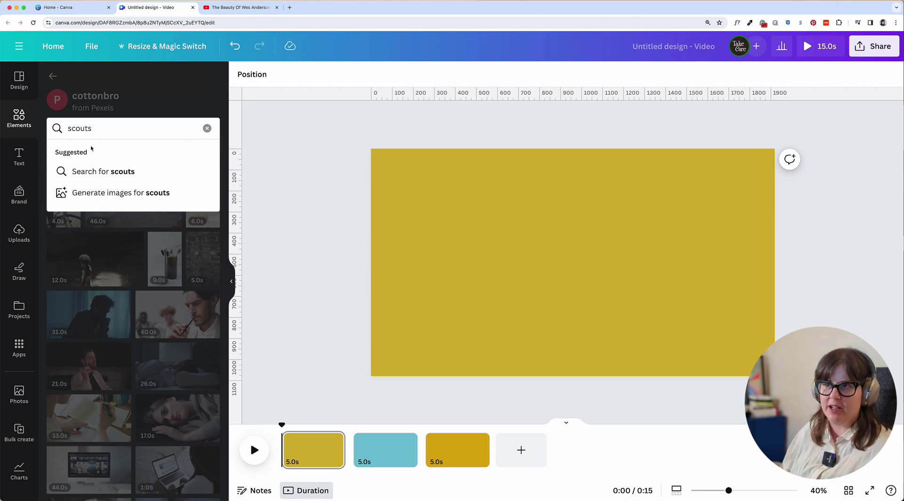
key("Return")
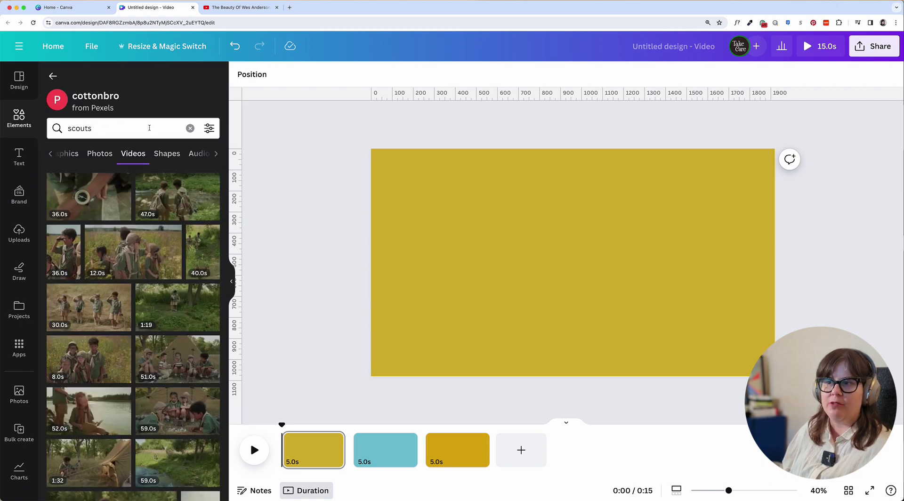
scroll(116, 320, "down", 5)
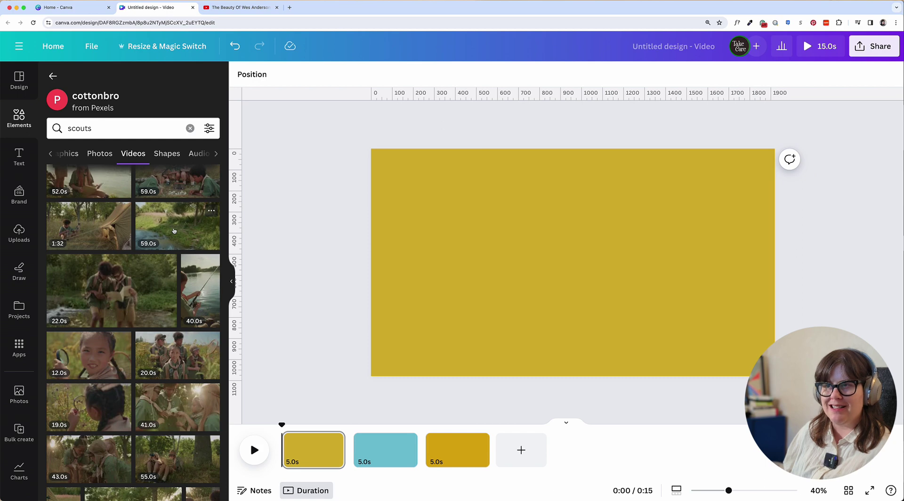
scroll(108, 238, "down", 4)
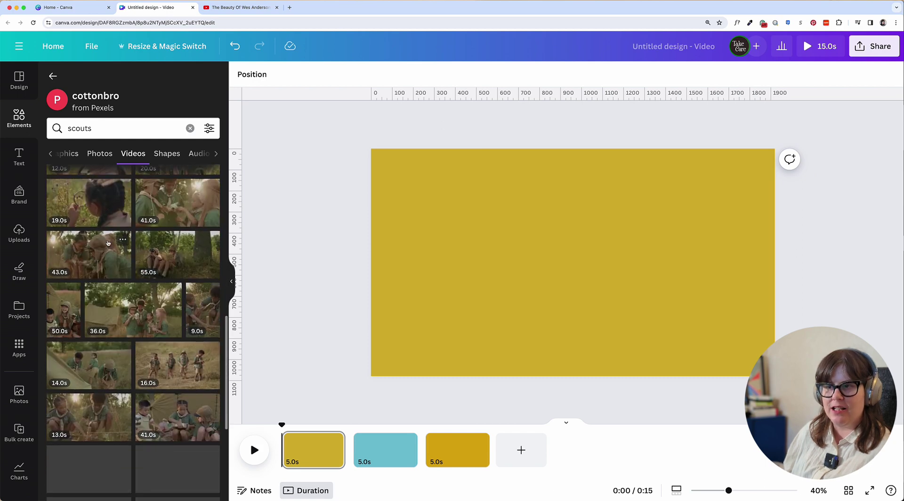
scroll(108, 242, "down", 6)
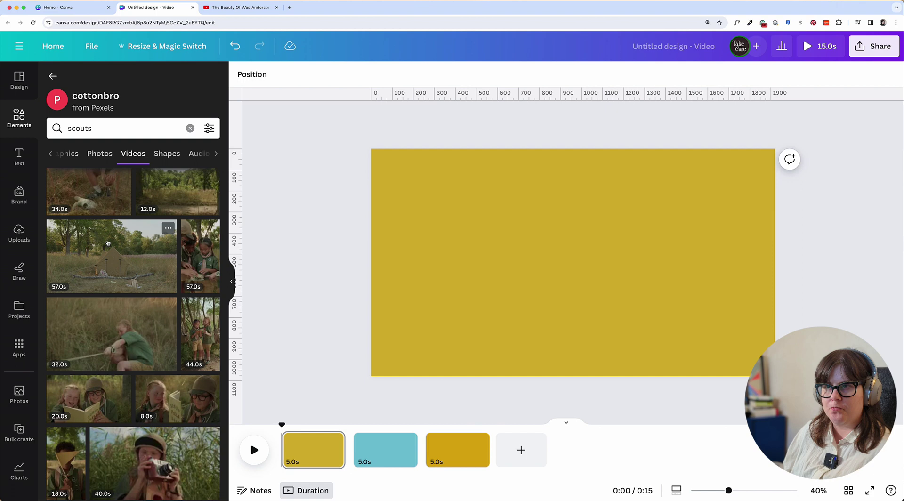
scroll(107, 243, "up", 2)
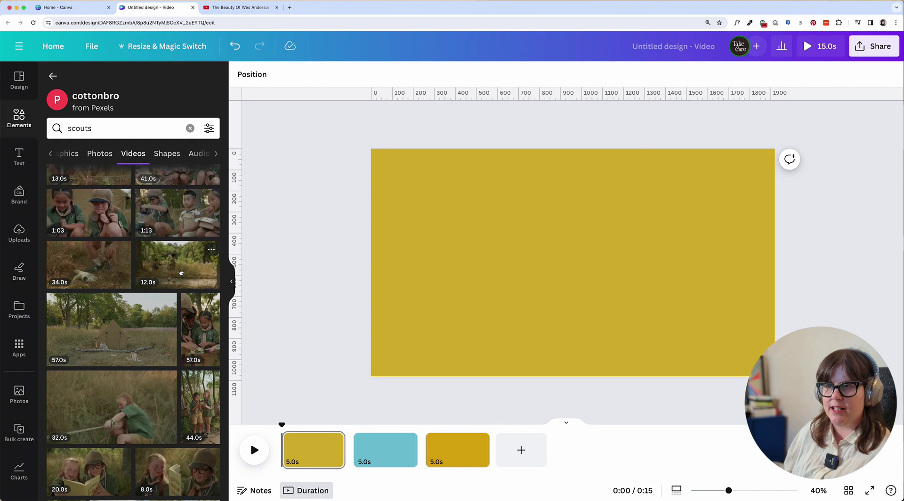
Make the 12-second forest scouts clip page 1's background and lower its transparency
left_click(181, 272)
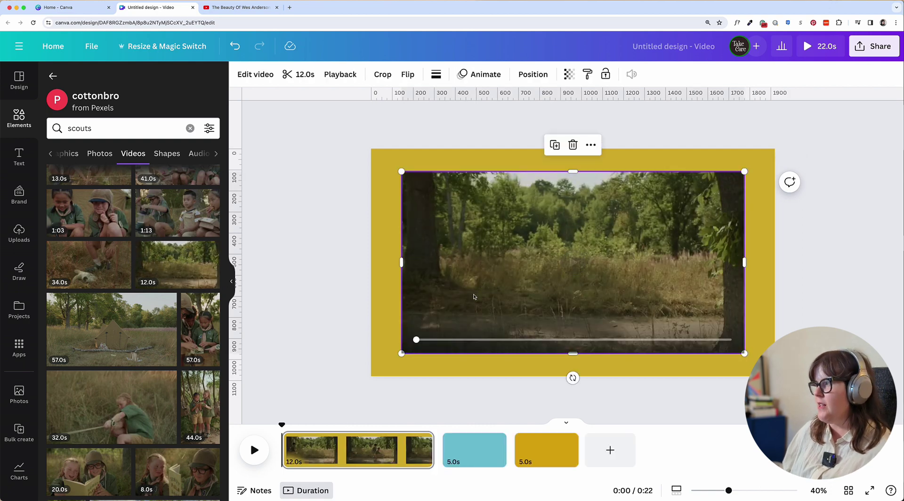
mouse_move(456, 243)
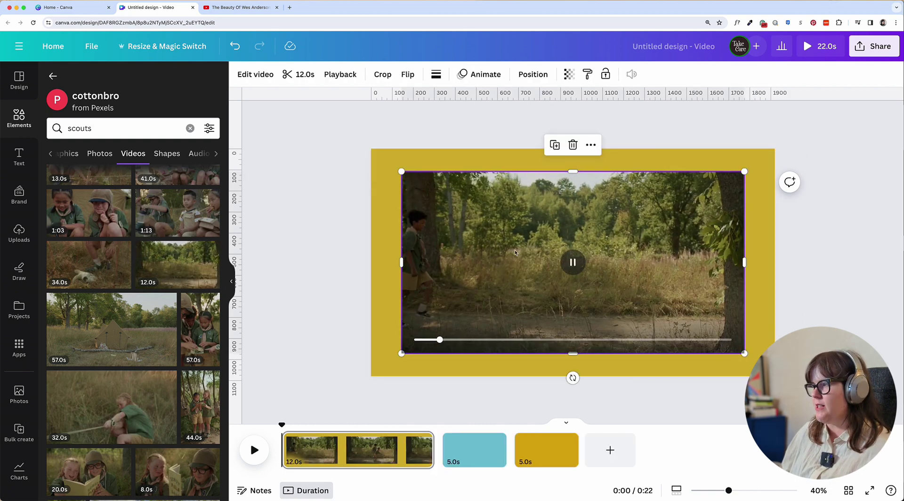
right_click(504, 210)
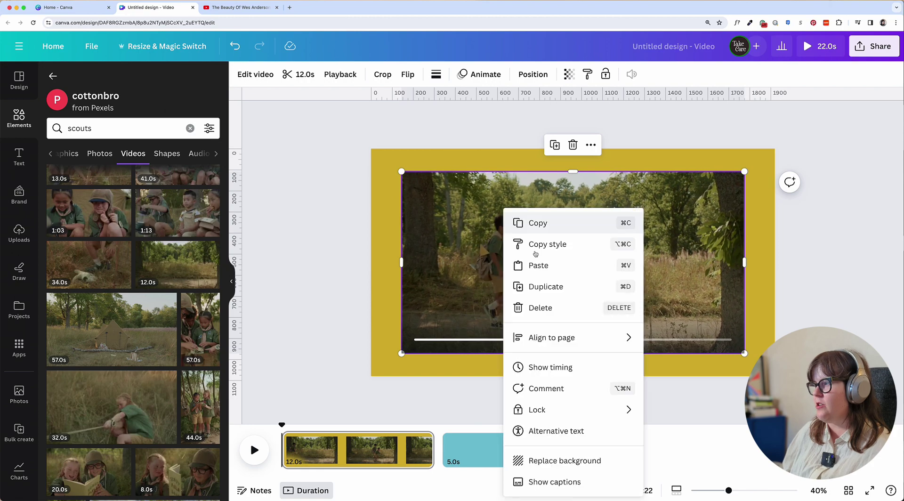
left_click(546, 460)
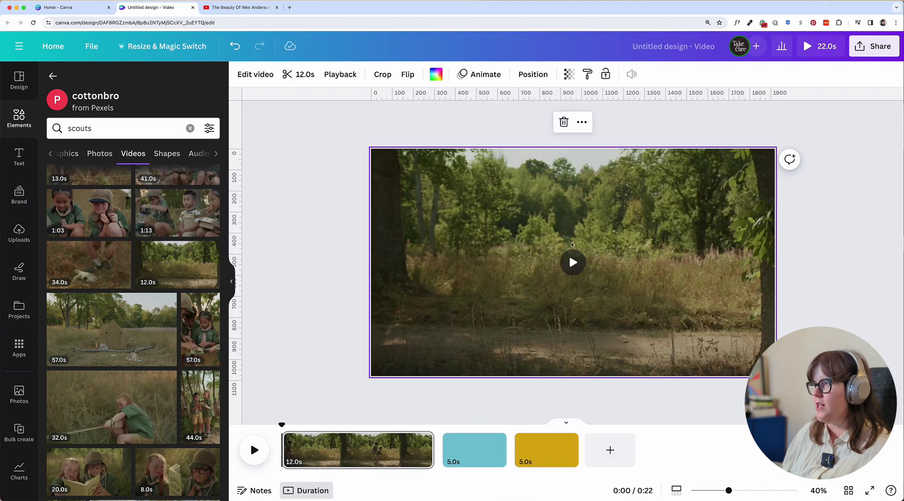
left_click(570, 74)
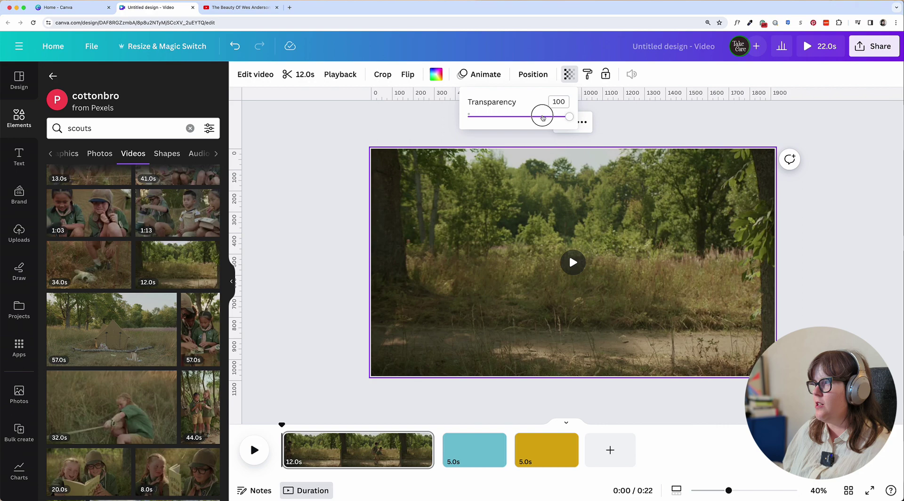
left_click(542, 118)
mouse_move(539, 117)
left_mouse_down()
mouse_move(515, 117)
mouse_move(529, 117)
left_mouse_up()
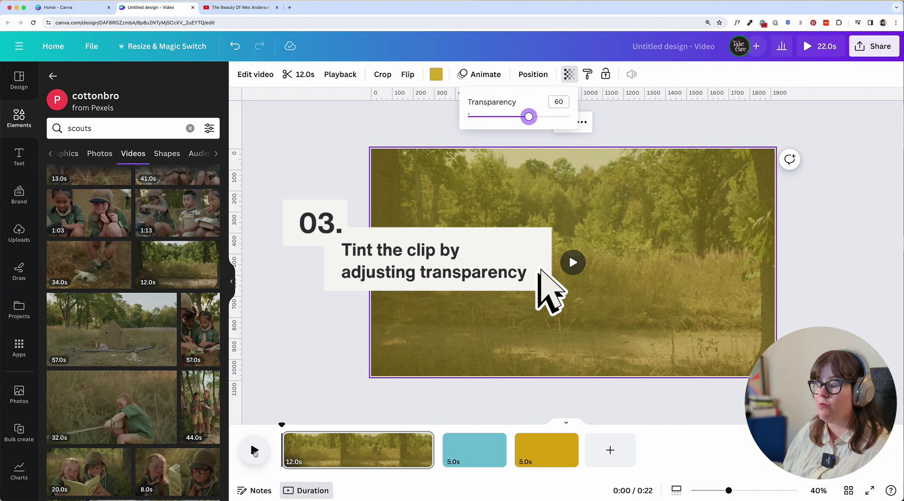
Preview the tinted page, raise the clip transparency to 70, and show recently used videos
left_click(254, 451)
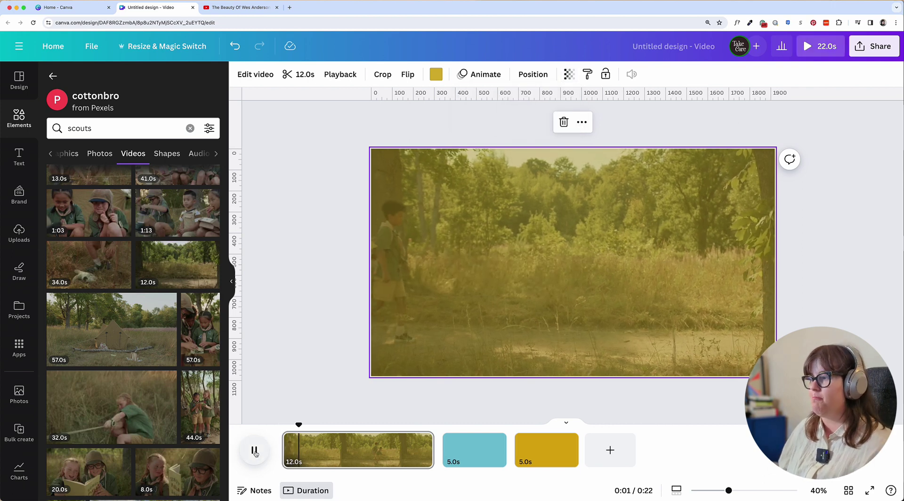
left_click(254, 450)
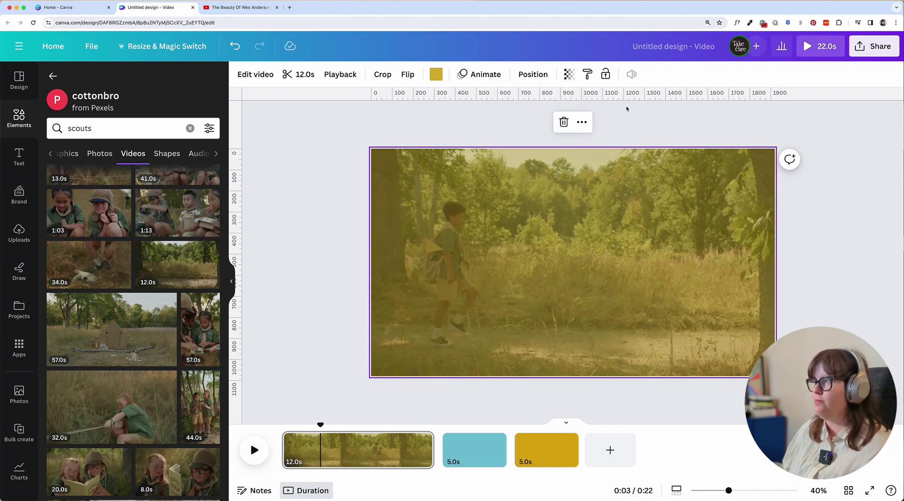
left_click(574, 73)
left_click_drag(528, 117, 539, 118)
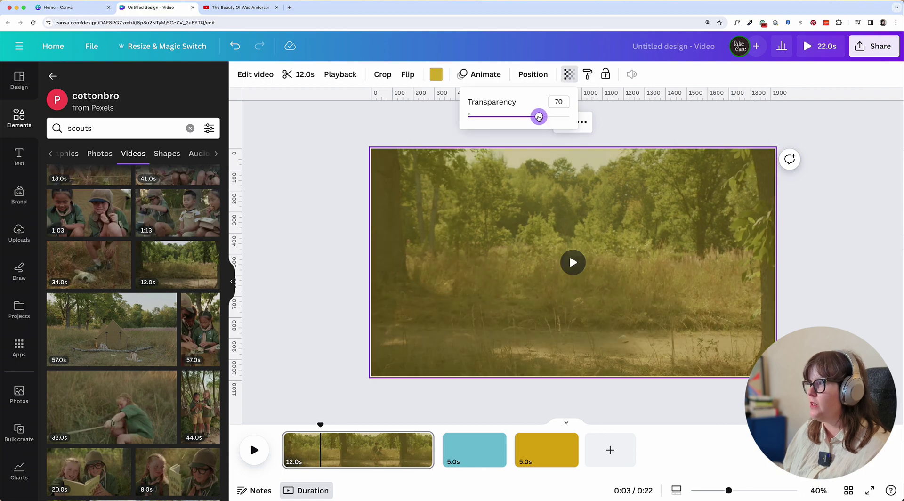
left_click(19, 118)
left_click(208, 140)
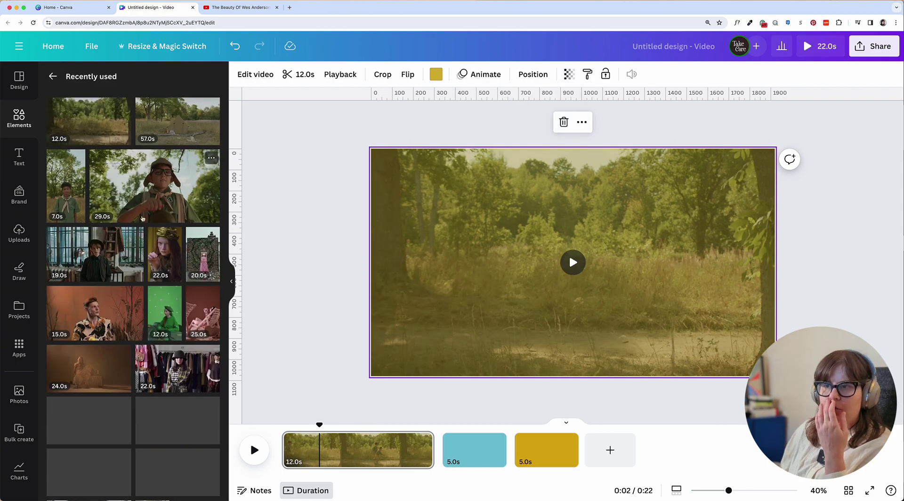
Set the 22-second red-haired woman clip as the yellow third page's background
left_click(531, 465)
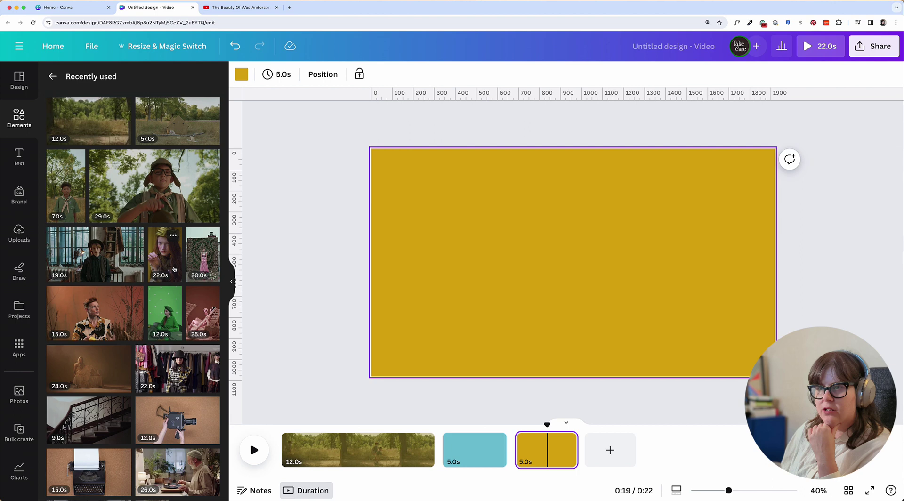
left_click_drag(169, 261, 380, 253)
right_click(451, 245)
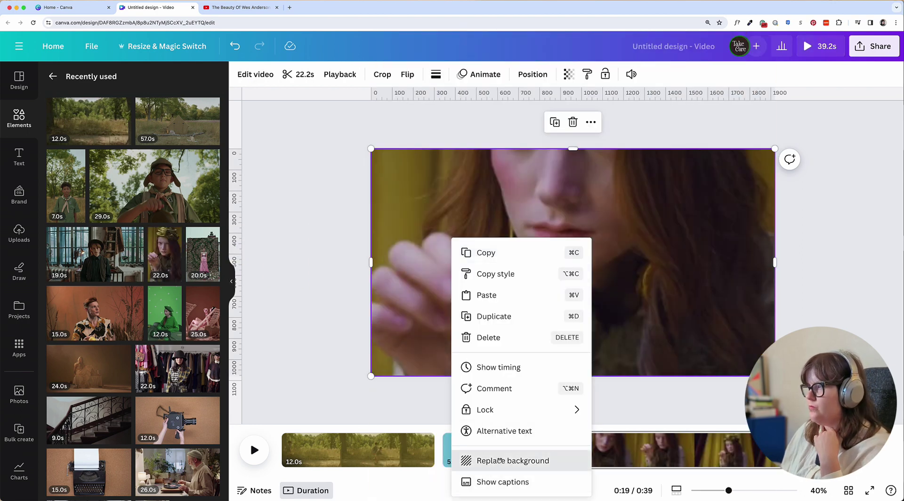
left_click(508, 458)
left_click(468, 202)
double_click(457, 205)
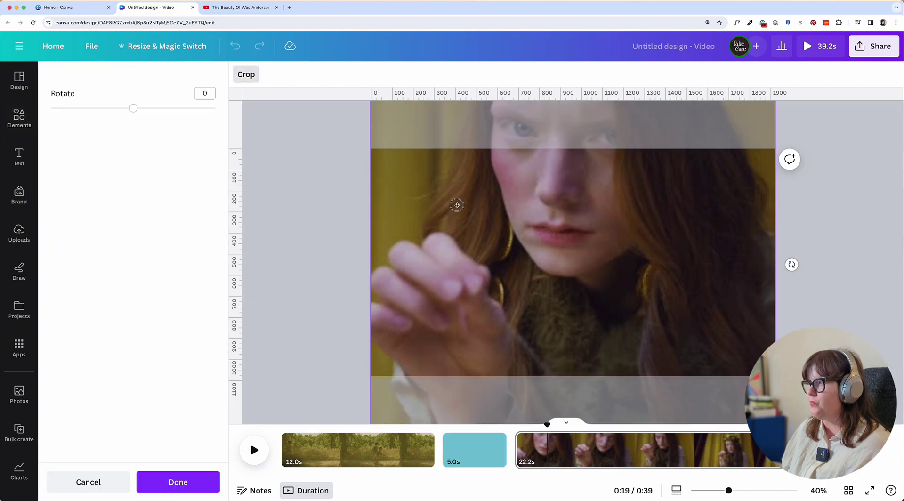
left_click(349, 228)
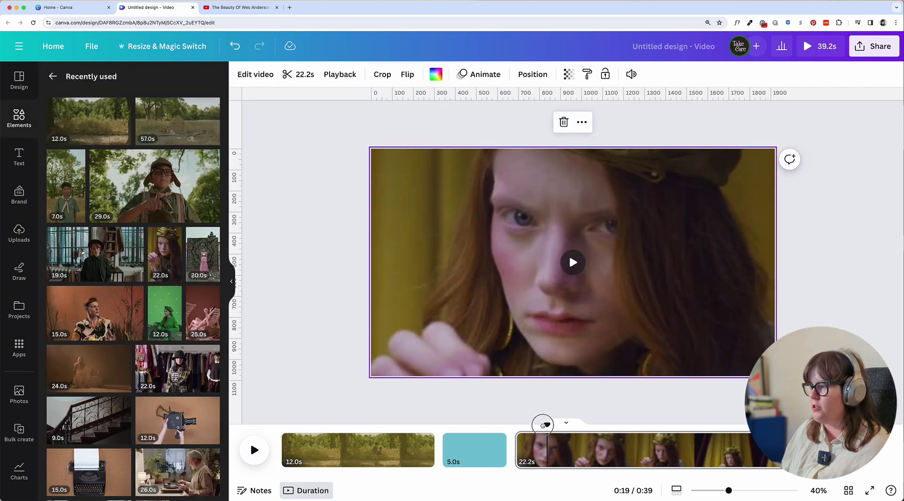
Set the clip's transparency to 73 and split it, deleting everything past 4.9 seconds
left_click_drag(542, 425, 564, 426)
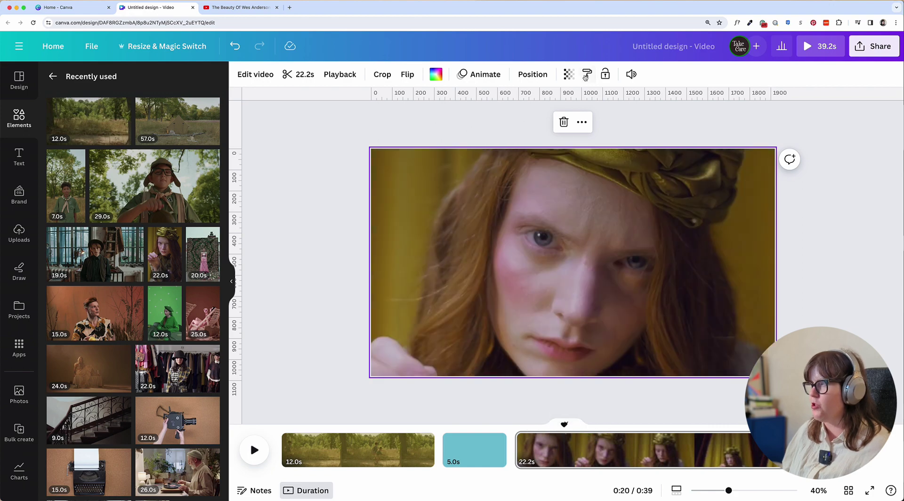
left_click(568, 74)
left_click(543, 117)
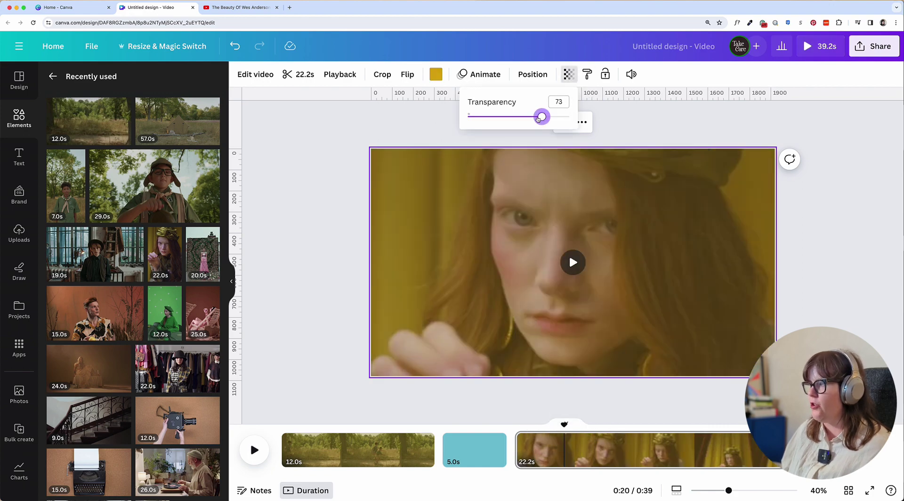
key("s")
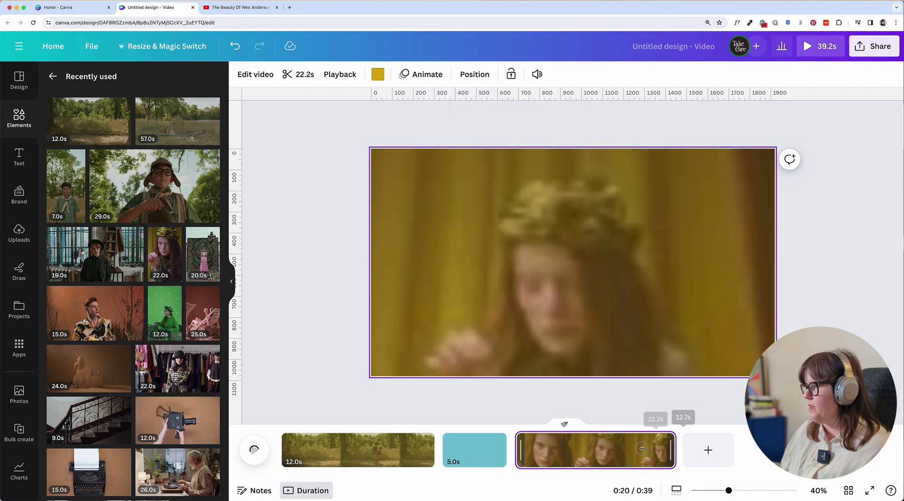
key("Delete")
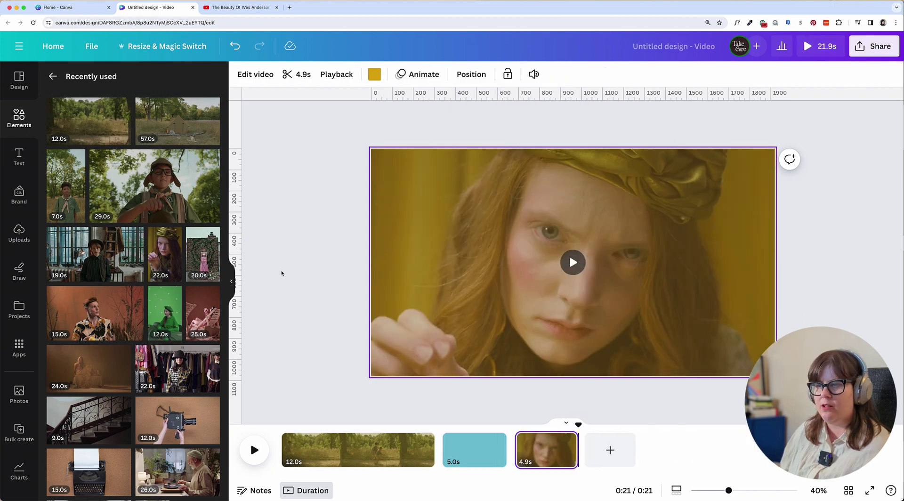
scroll(95, 313, "down", 2)
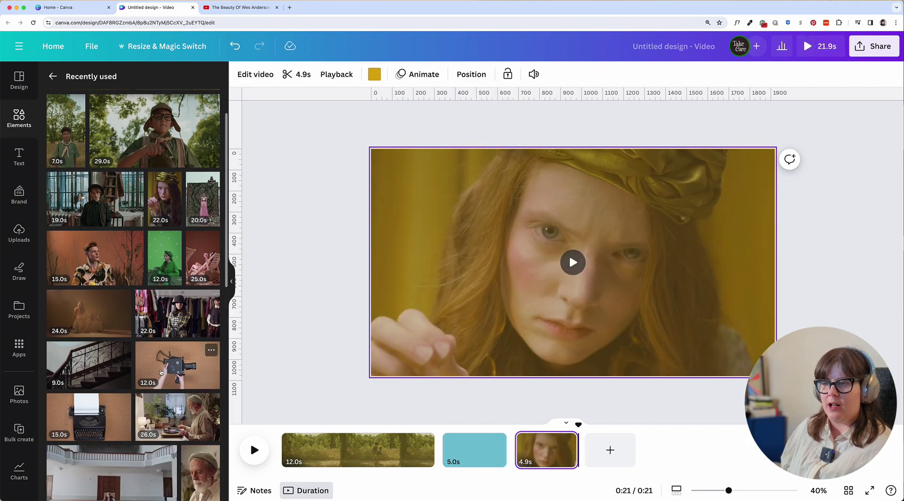
left_click_drag(177, 365, 236, 375)
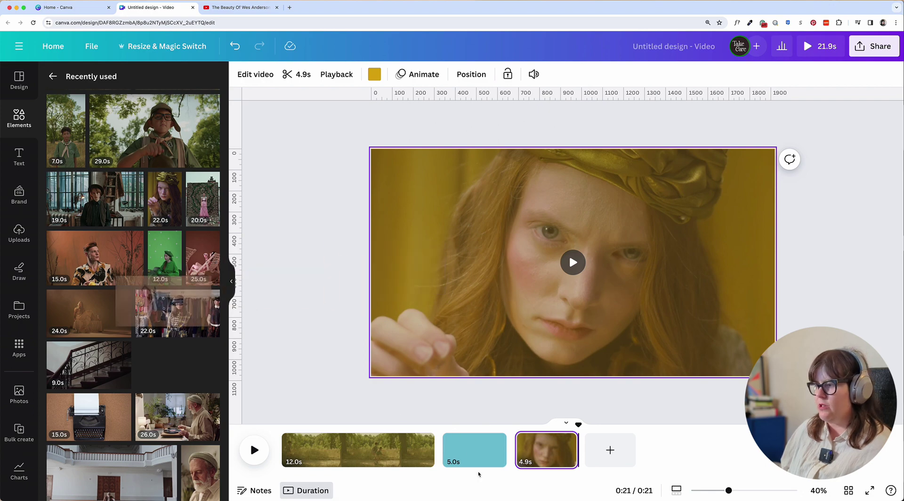
Duplicate the forest page and swap in the camera clip at 42 transparency
left_click(362, 452)
key("super+d")
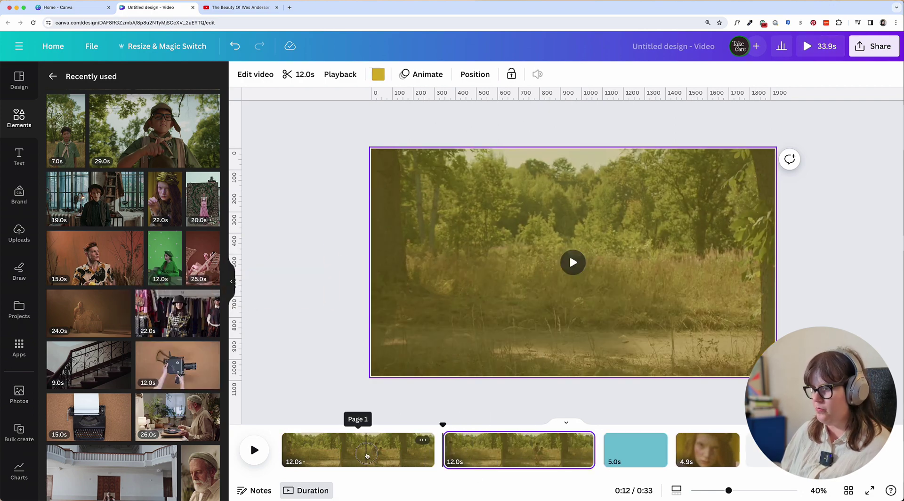
left_click(366, 455)
left_click_drag(178, 365, 436, 343)
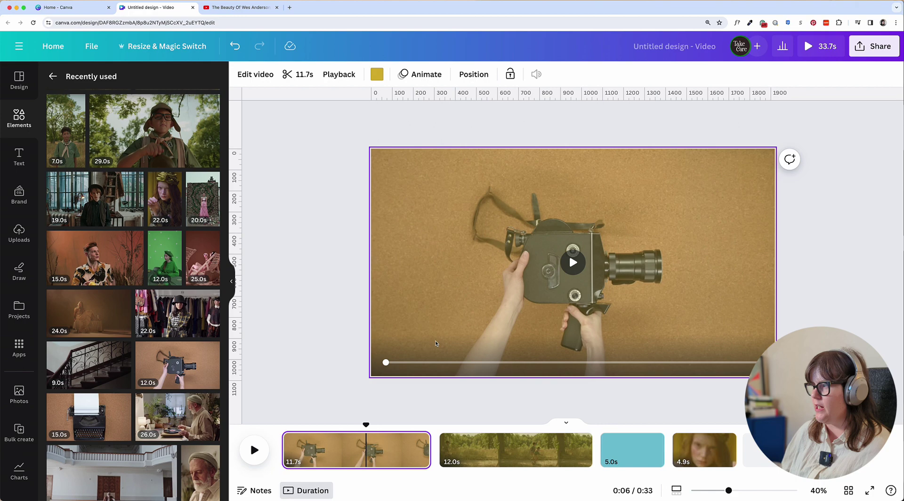
left_click(567, 73)
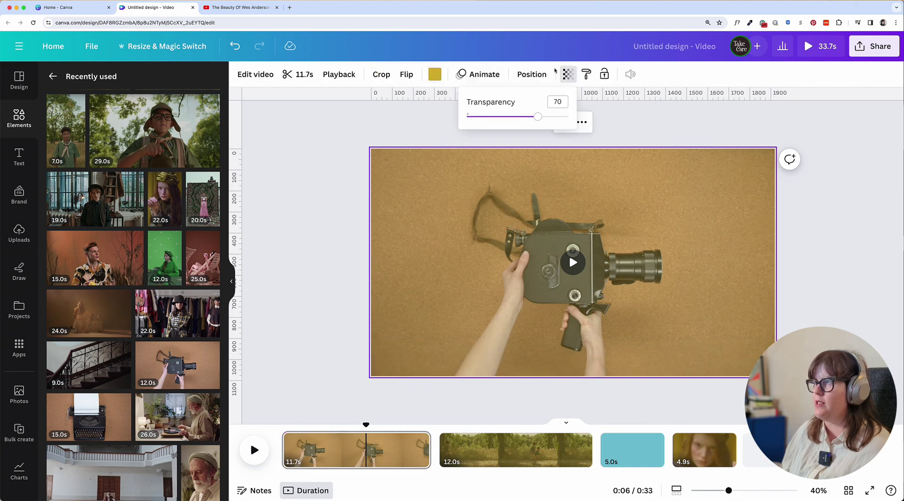
left_click_drag(505, 121, 503, 118)
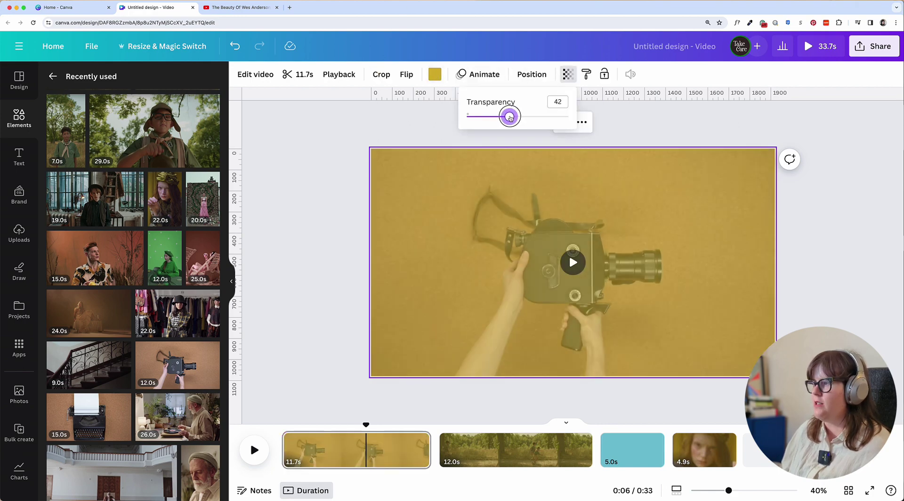
left_click(436, 45)
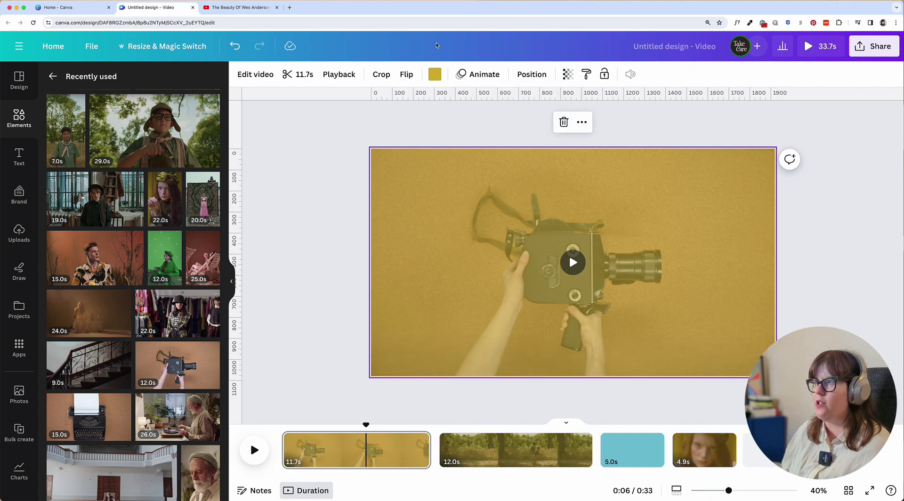
Deepen the page tint to #D6AB00 yellow and trim the camera page to 4.6 seconds
left_click(434, 76)
left_click(58, 139)
left_click_drag(186, 207, 264, 201)
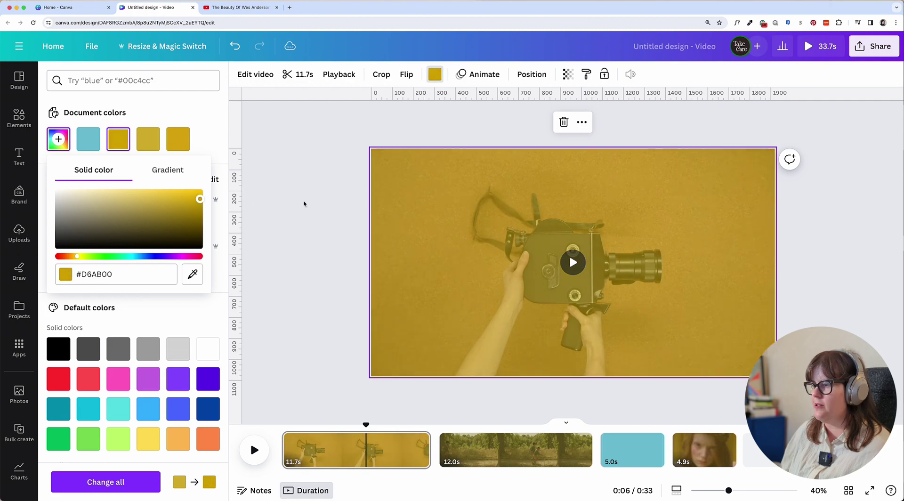
left_click(362, 371)
left_click_drag(429, 446, 341, 445)
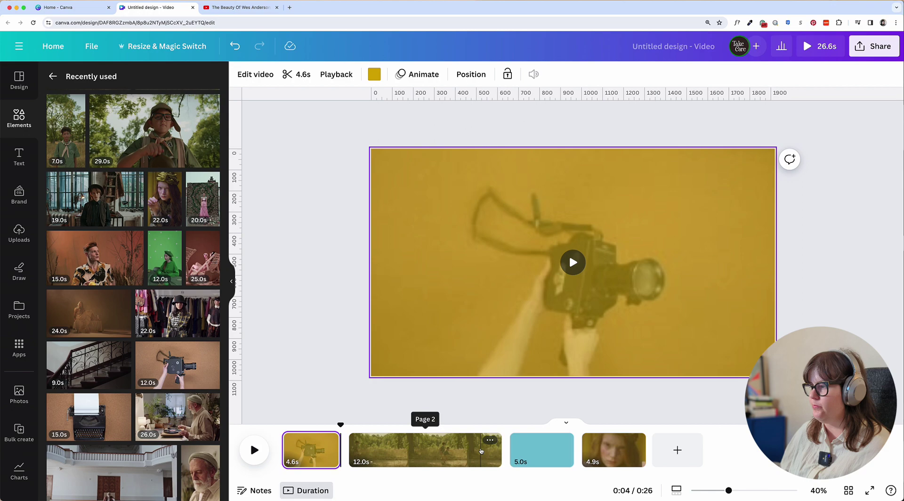
Shorten the forest page to 10.5 s and make the pink-chair clip the third page's background
left_click_drag(501, 445, 482, 445)
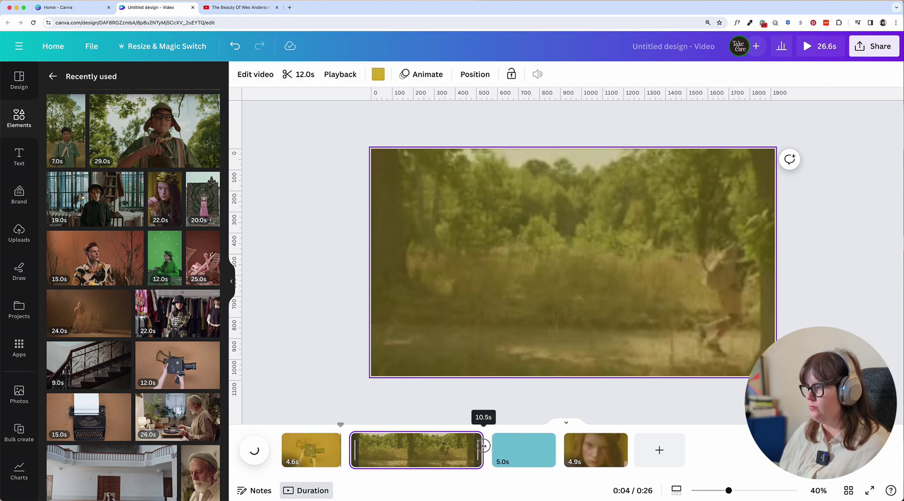
left_click(522, 450)
scroll(132, 283, "down", 5)
left_click_drag(88, 405, 471, 263)
right_click(488, 263)
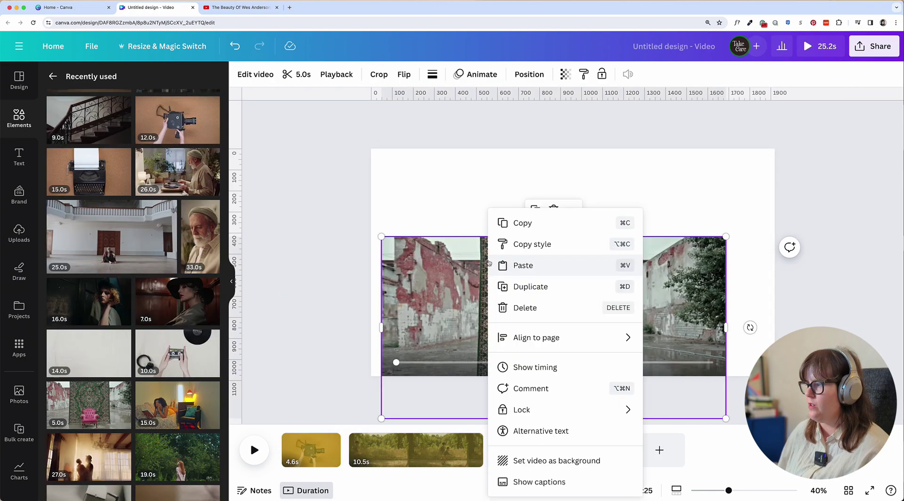
left_click(556, 460)
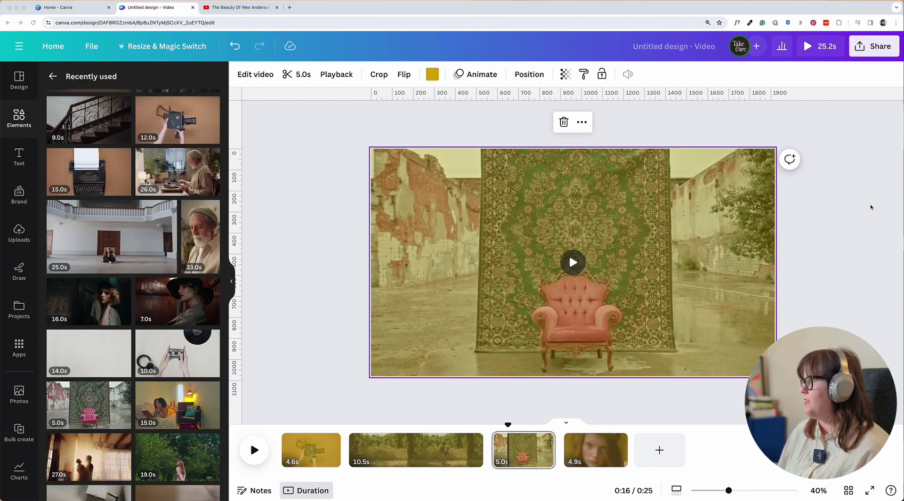
Change the pink-chair clip's tint to #5CA6C1 blue sampled from the palette pin
key("ctrl+alt+Left")
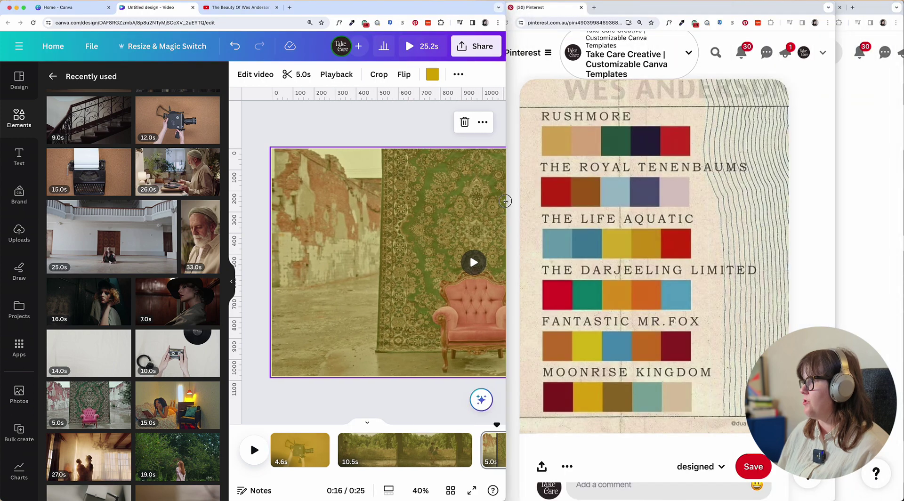
left_click(432, 74)
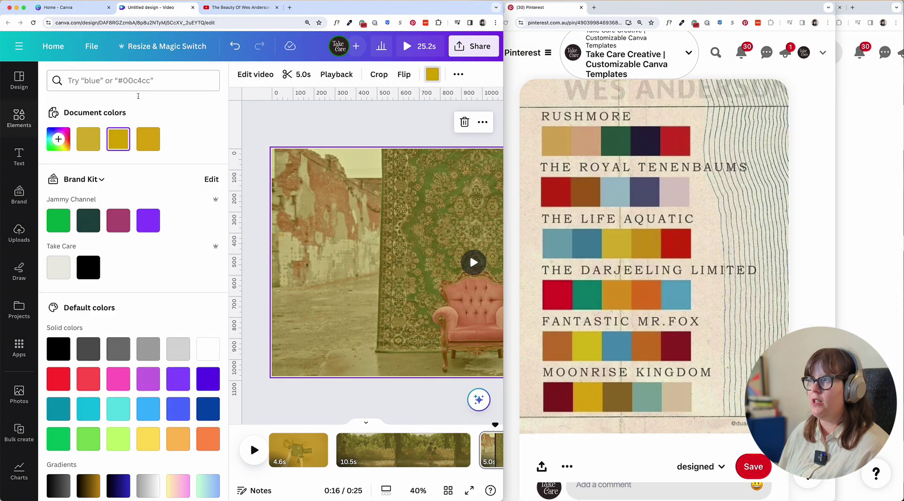
left_click(57, 138)
left_click(192, 274)
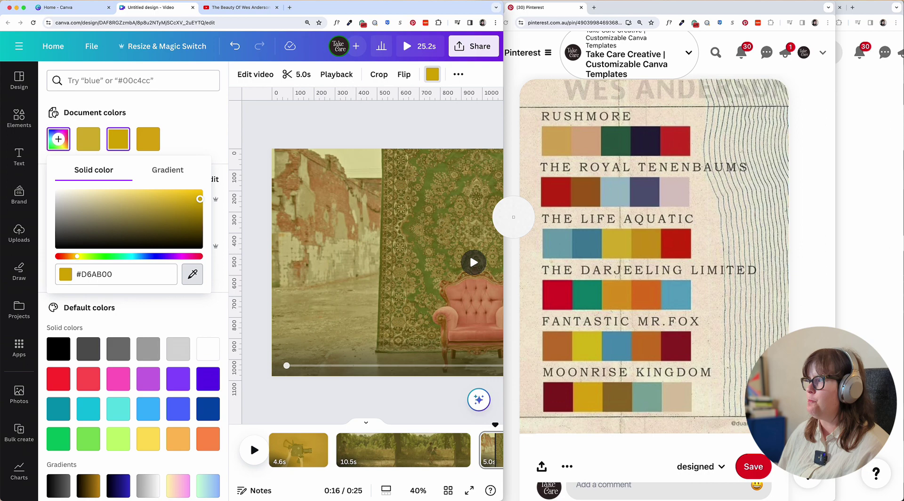
left_click(675, 294)
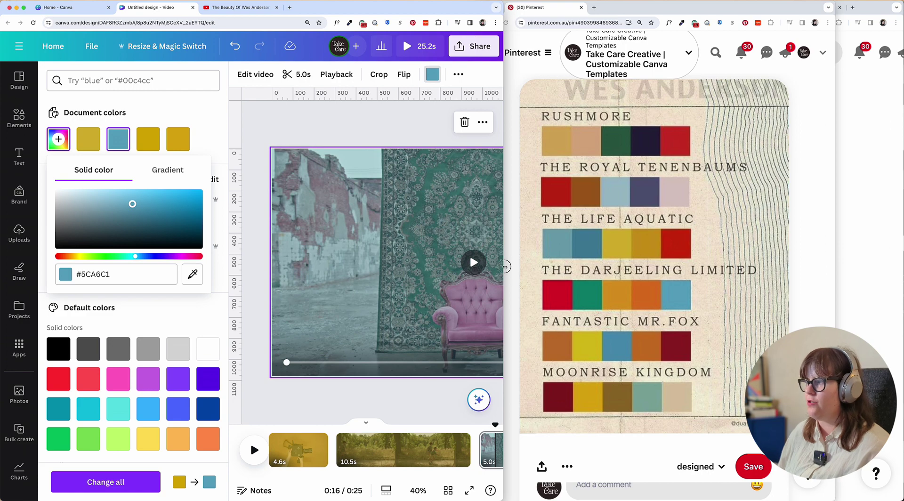
double_click(504, 266)
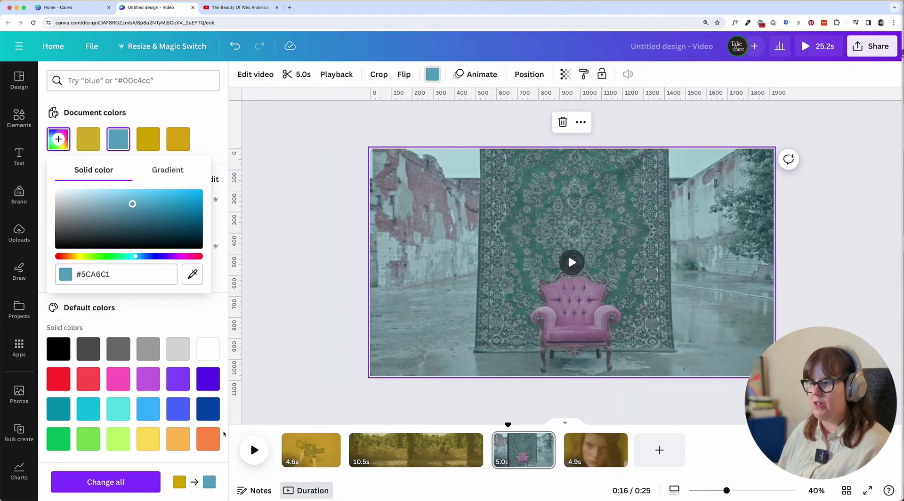
left_click(339, 252)
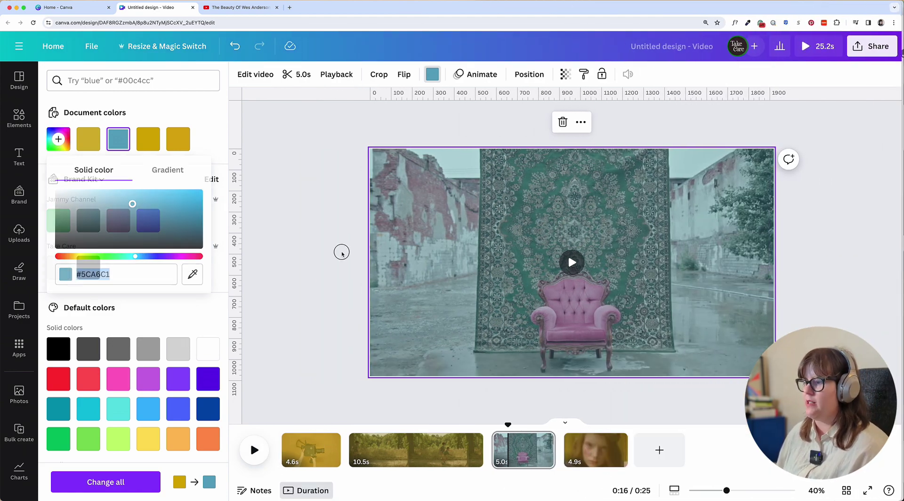
Try the boy-in-cap clip on page 2, then replace it with the 57-second tent-in-field clip
left_click_drag(507, 425, 442, 465)
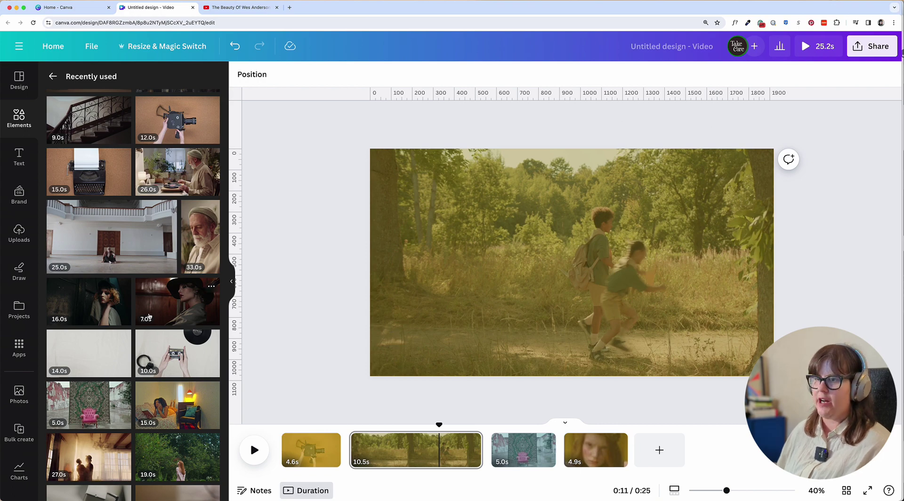
left_click(388, 250)
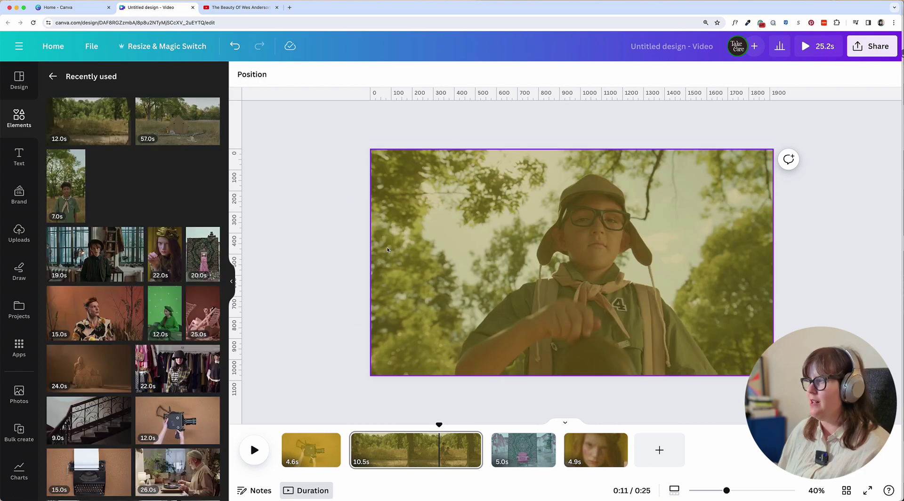
left_click_drag(534, 428, 327, 452)
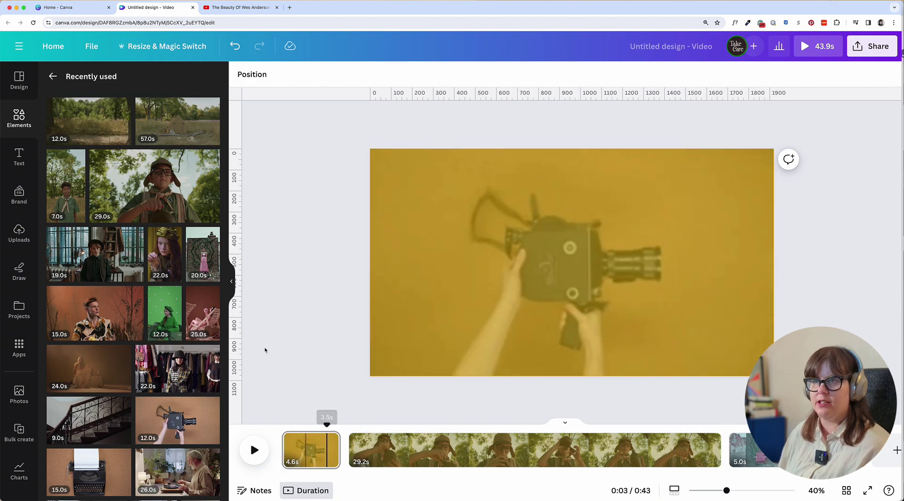
left_click_drag(178, 121, 422, 290)
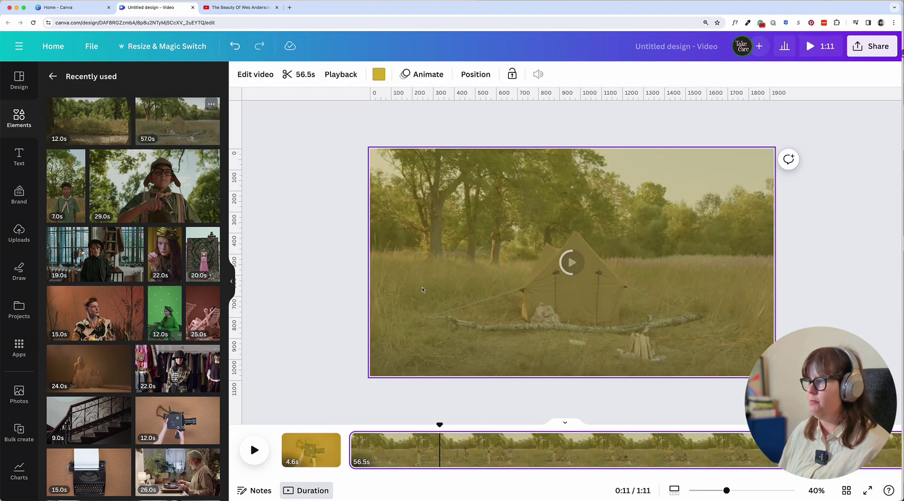
Trim the opening off the tent clip and tint it yellow-green #D2D531
left_click_drag(352, 450, 421, 444)
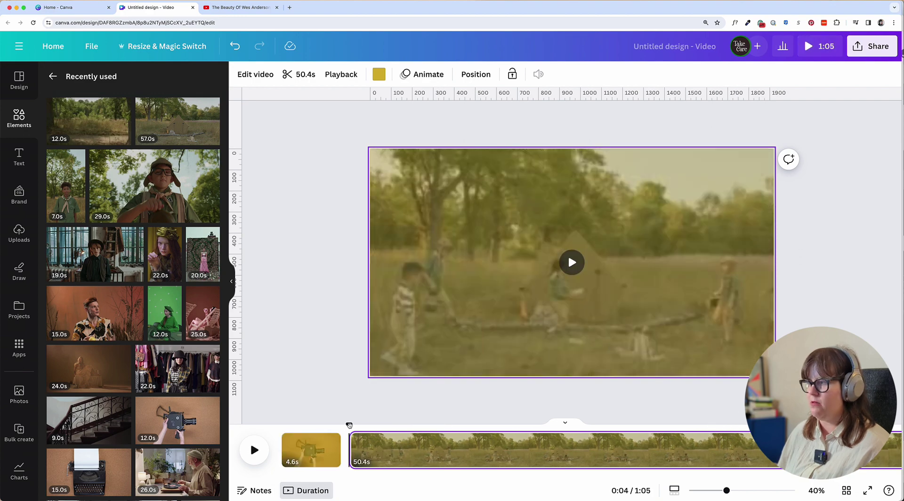
left_click_drag(348, 425, 403, 423)
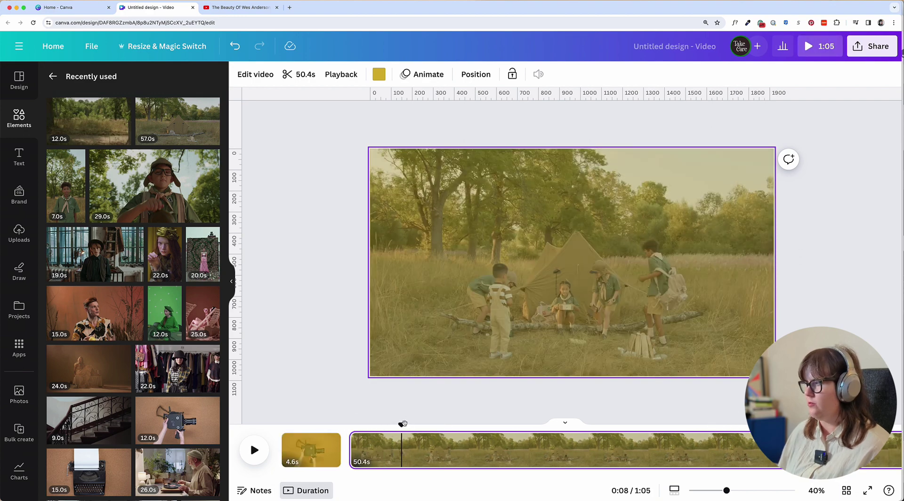
left_click(378, 74)
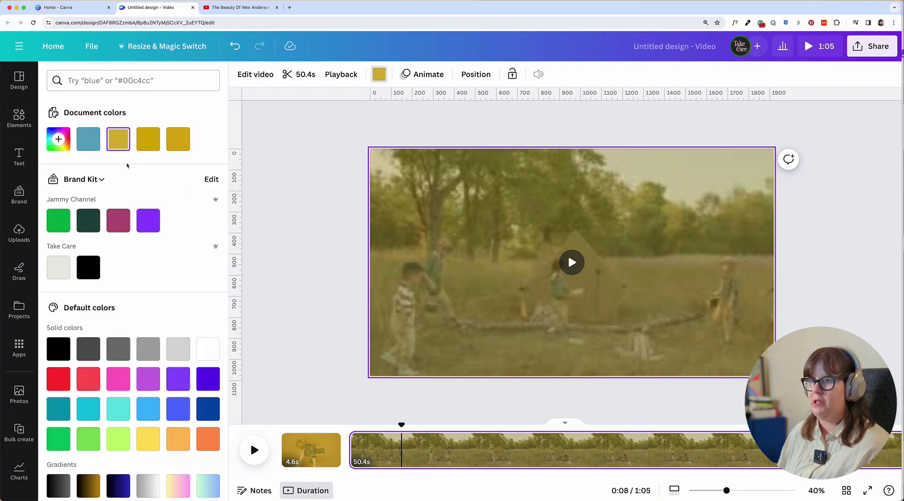
left_click(56, 140)
left_click(110, 257)
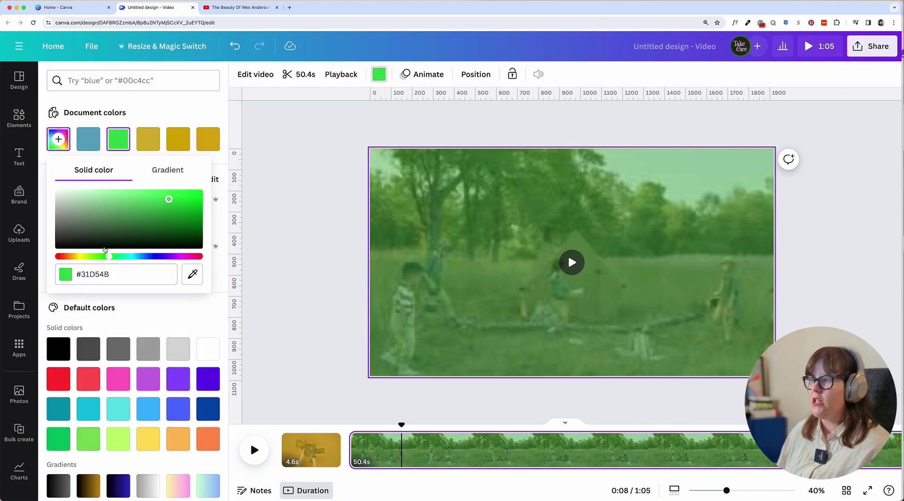
left_click_drag(93, 262, 82, 259)
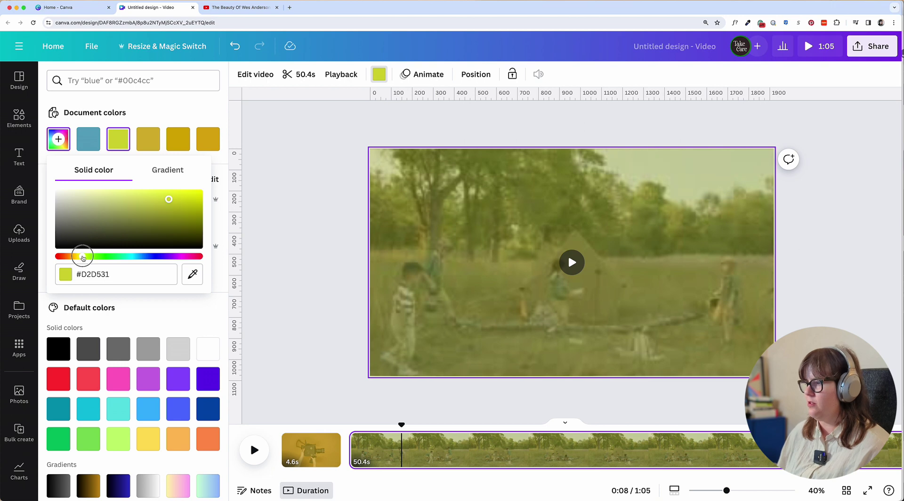
key("Escape")
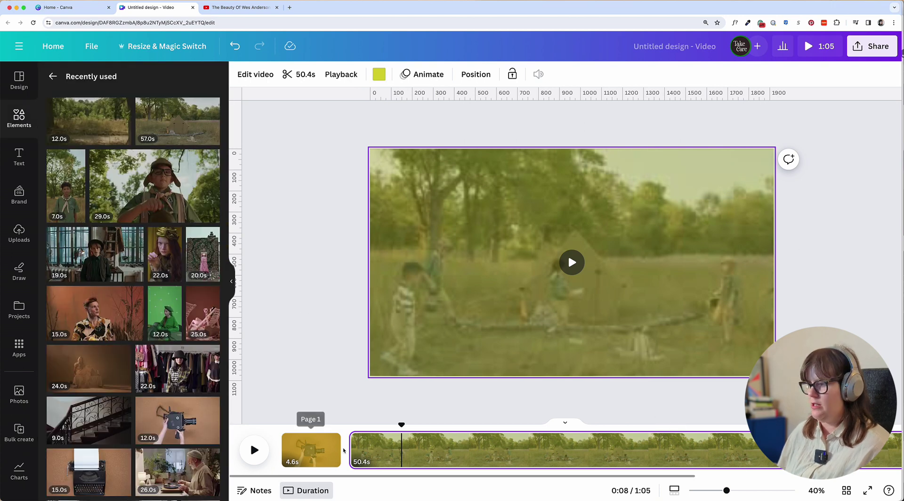
Cut the tent clip down to 4.4 seconds, then select page one's camera clip
left_click_drag(351, 446, 727, 447)
left_click_drag(370, 454, 441, 450)
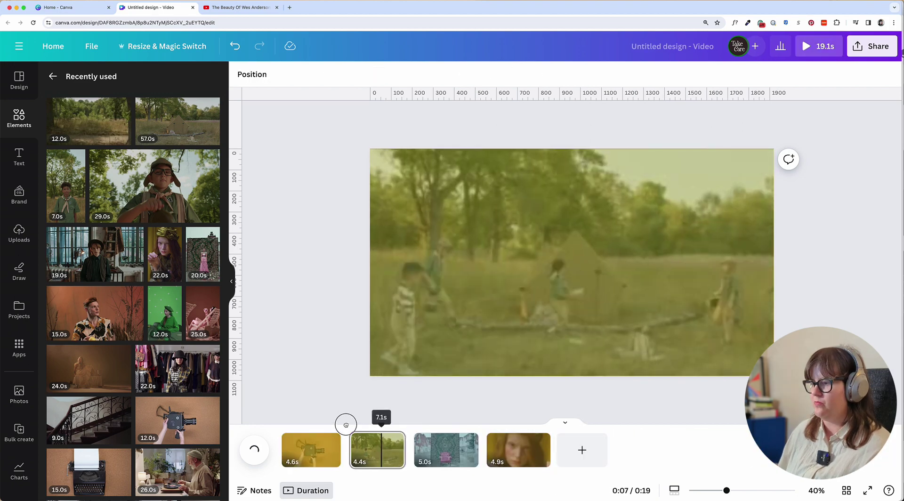
left_click(315, 449)
left_click(401, 327)
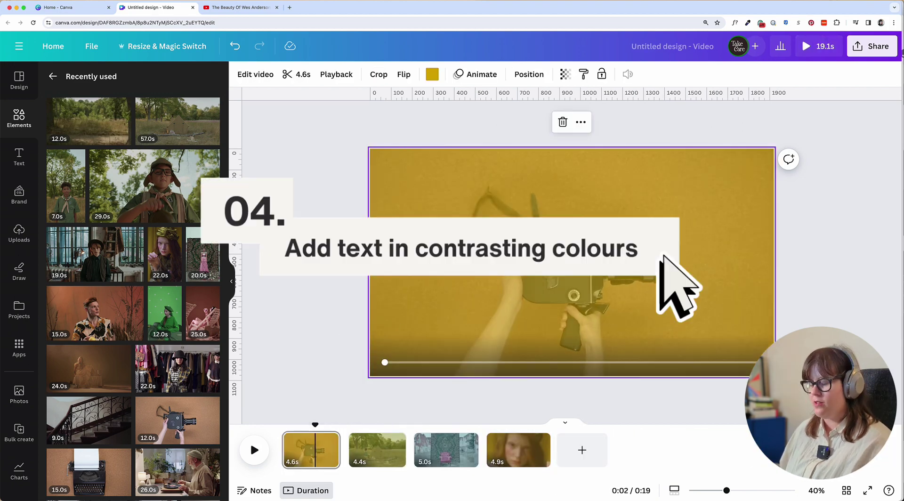
Add an enlarged text box to page one in Cormorant Garamond
left_click(319, 134)
key("t")
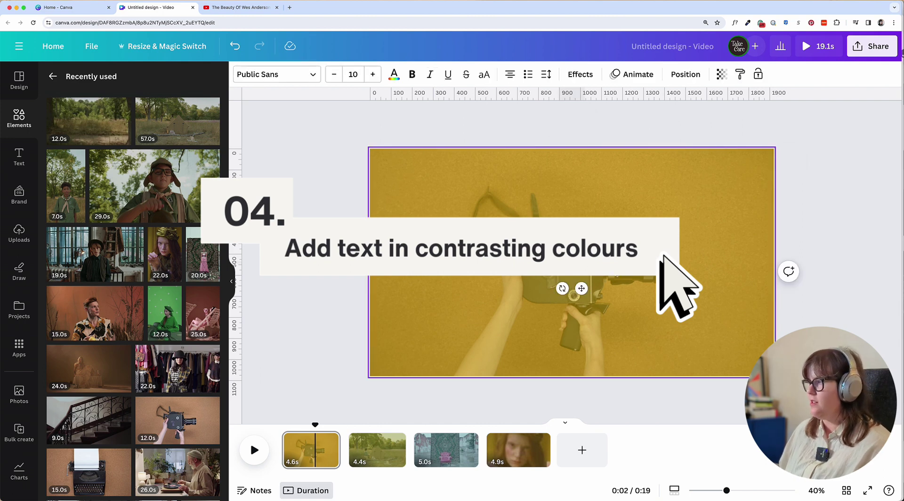
left_click_drag(594, 254, 647, 227)
left_click_drag(650, 262, 683, 262)
left_click(299, 80)
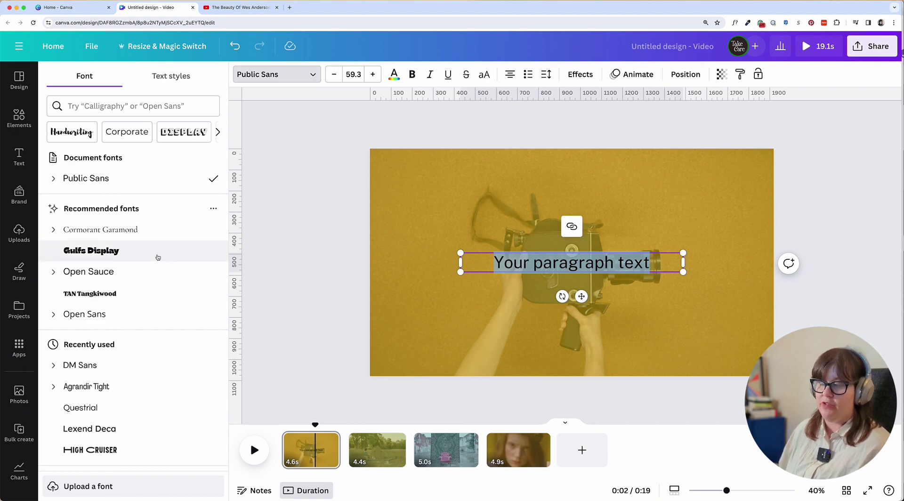
left_click(162, 229)
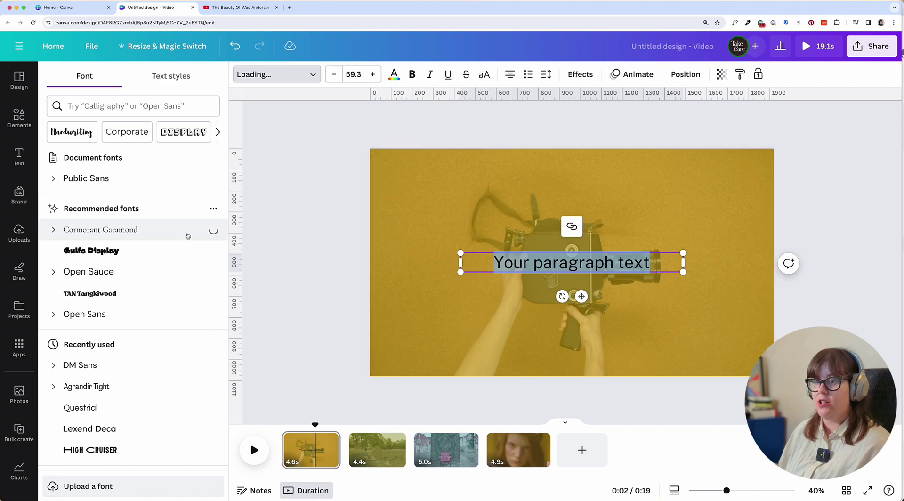
Colour the text pale pink #FFD0E7
left_click(394, 75)
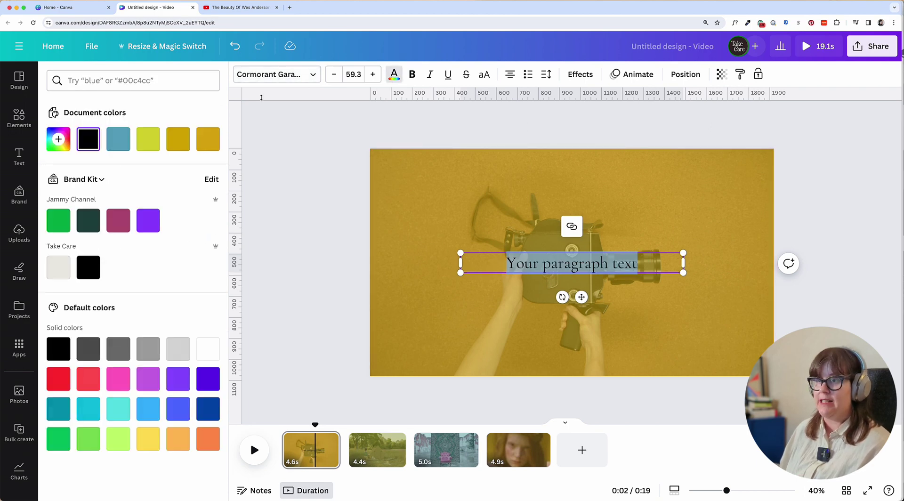
left_click(57, 139)
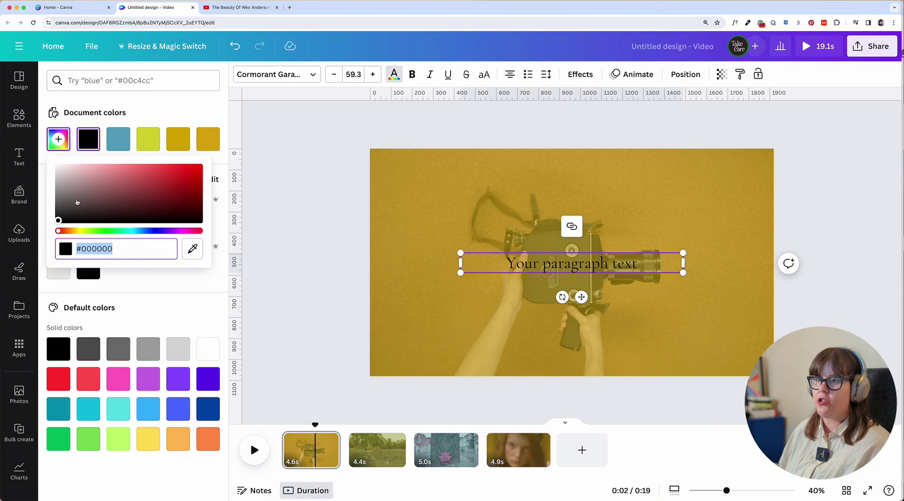
left_click_drag(183, 232, 187, 232)
left_click_drag(77, 193, 83, 162)
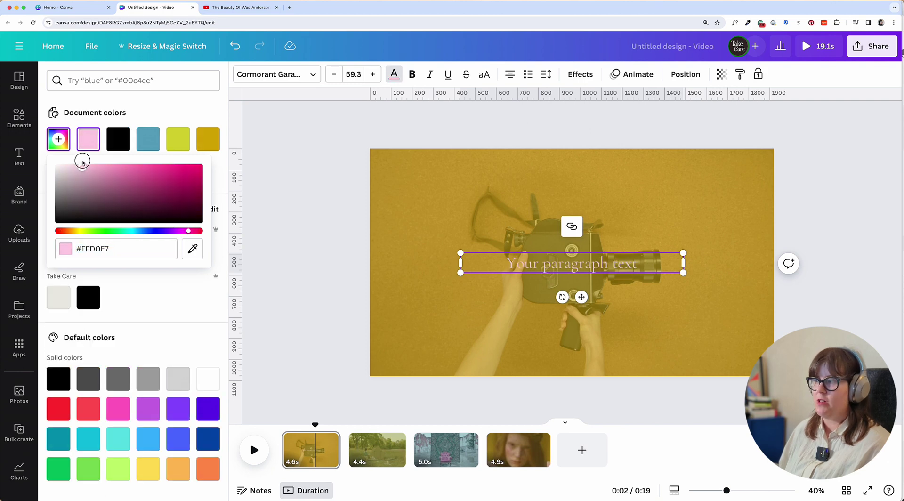
Resize the text to size 120 and centre it on the camera clip
left_click_drag(683, 262, 755, 204)
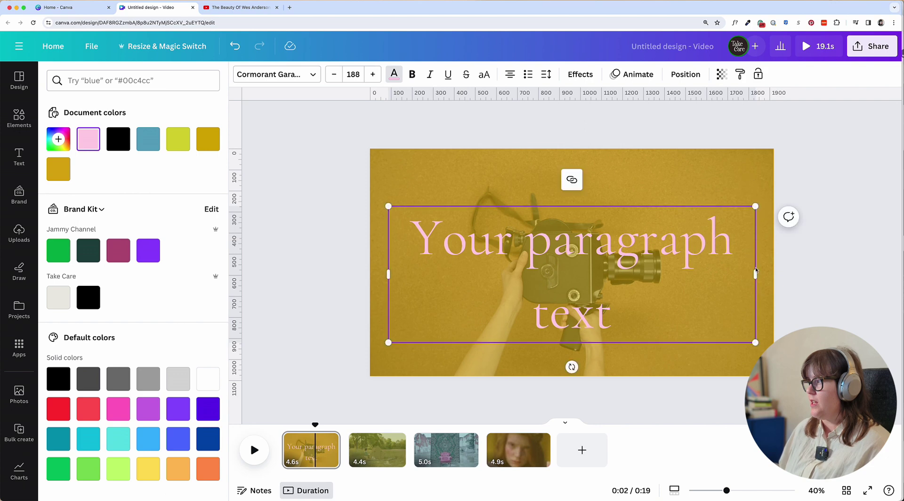
left_click_drag(758, 271, 801, 262)
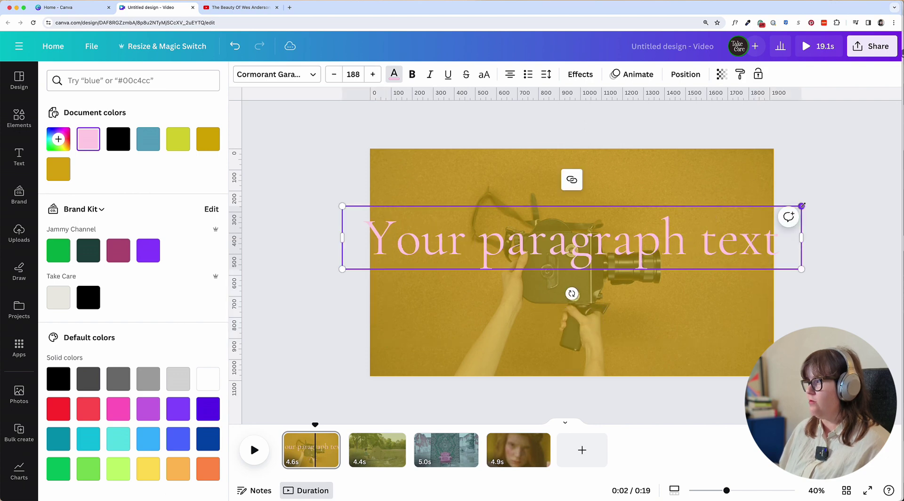
left_click_drag(801, 206, 719, 218)
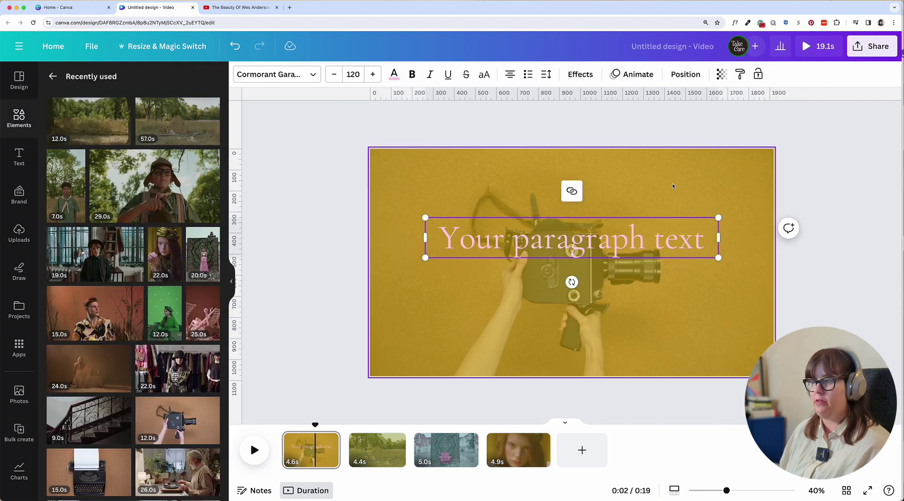
left_click_drag(669, 237, 669, 263)
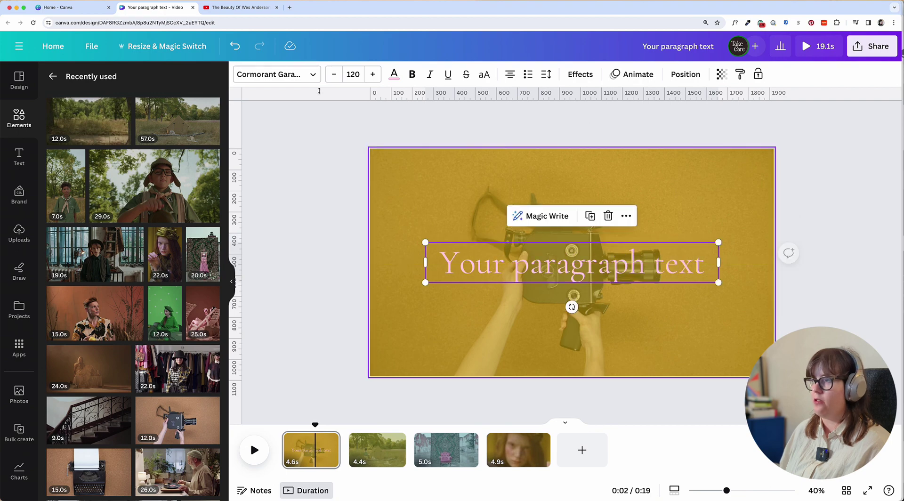
Switch the caption font to Sailors and widen it onto one line at size 113
left_click(260, 71)
scroll(136, 313, "down", 10)
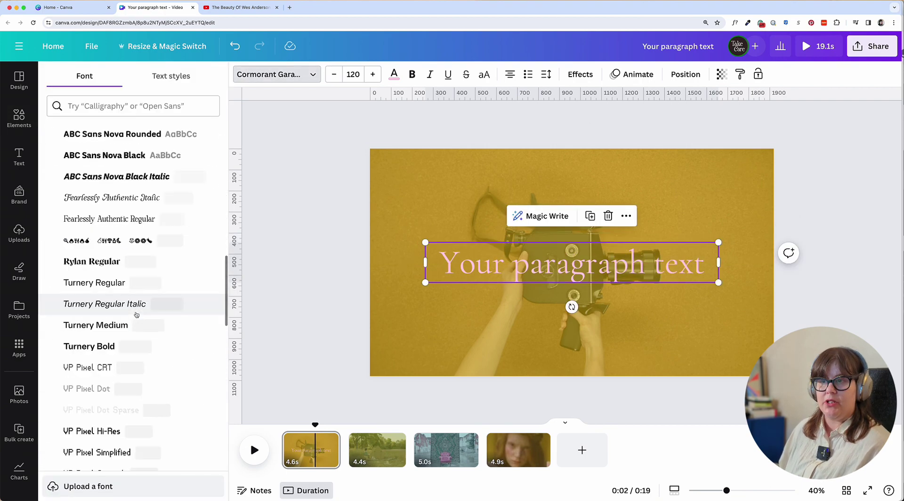
scroll(136, 314, "down", 10)
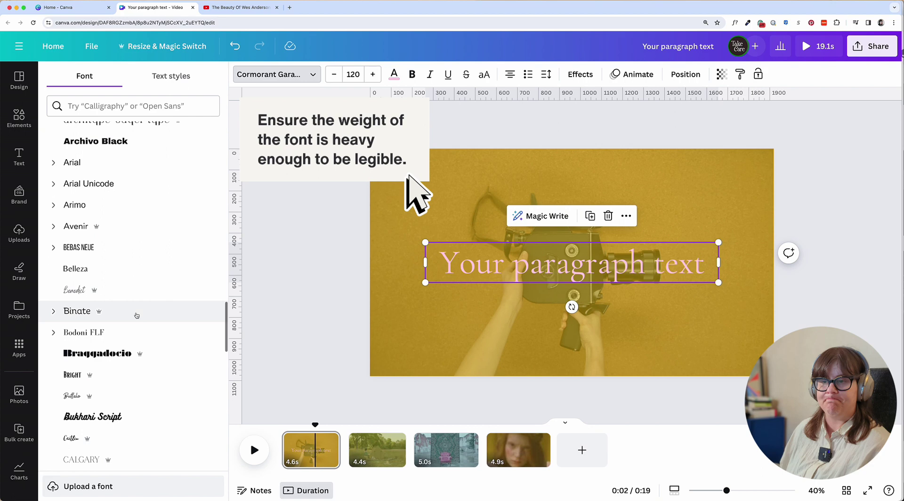
scroll(136, 315, "down", 10)
scroll(136, 315, "down", 15)
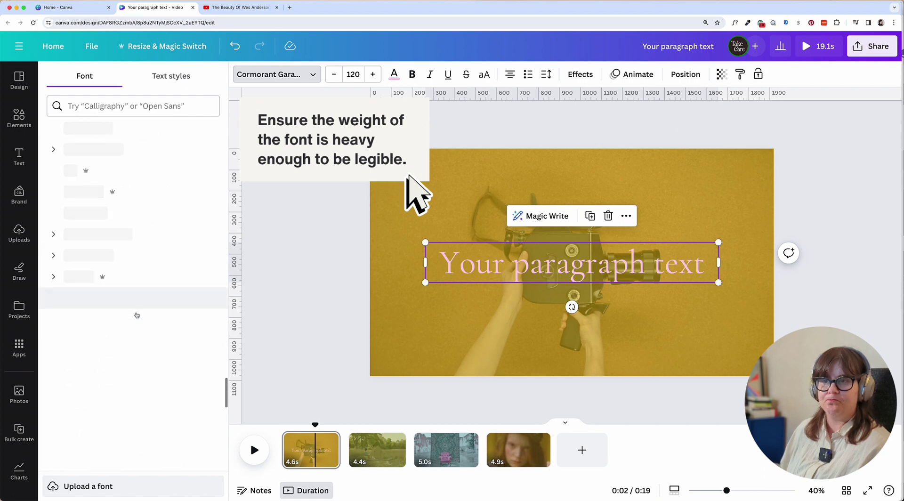
scroll(136, 315, "down", 15)
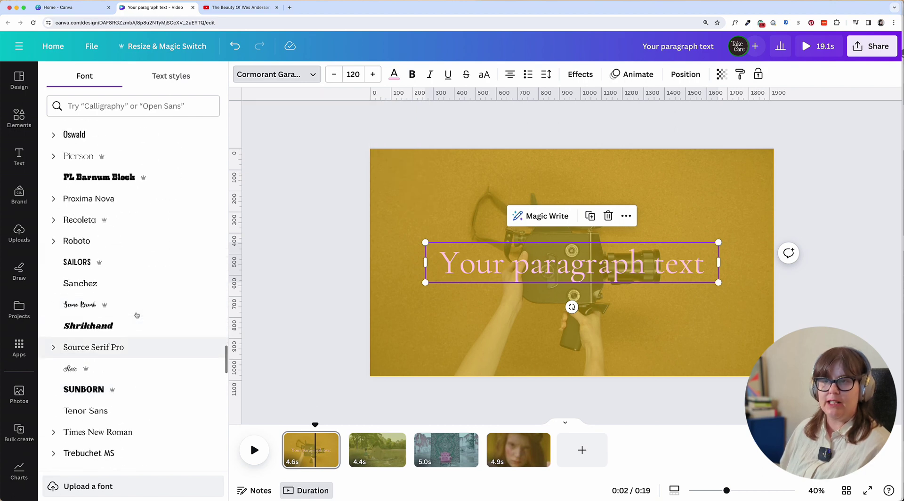
left_click(117, 217)
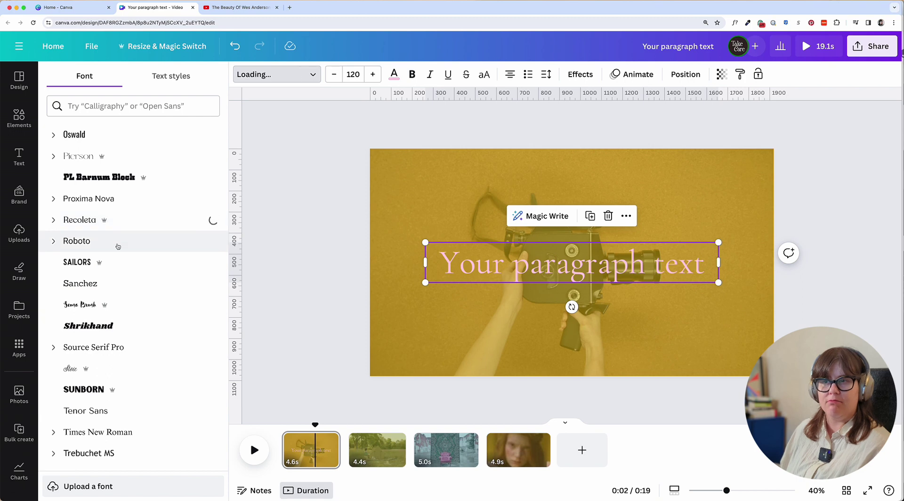
left_click(116, 263)
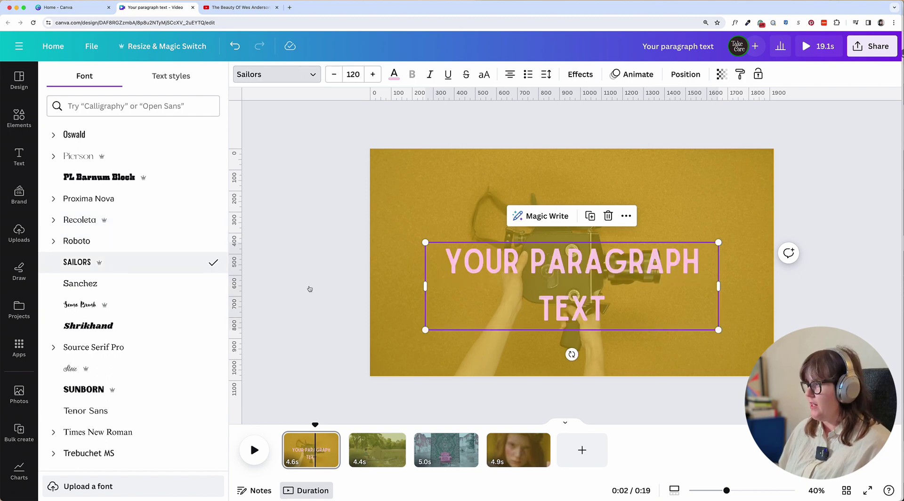
left_click_drag(719, 284, 744, 244)
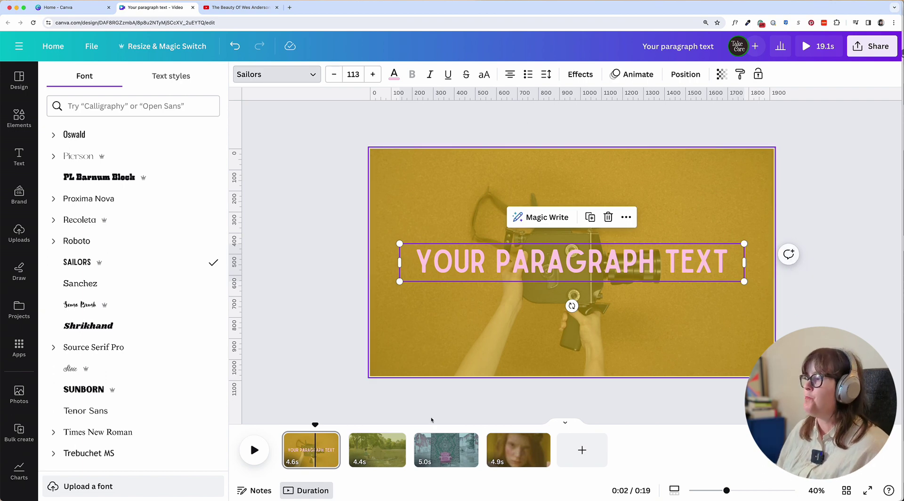
Paste the copied Sailors caption onto pages 2, 3 and 4, then return to page 1
left_click(353, 258)
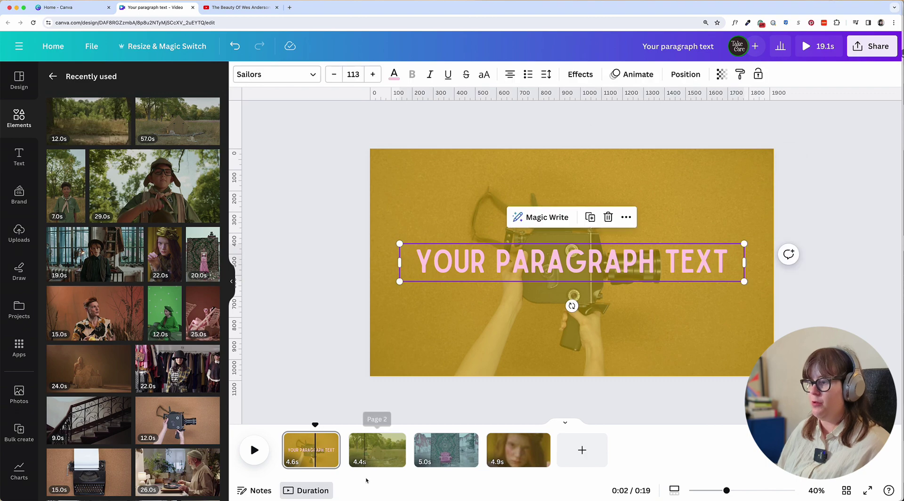
left_click(376, 447)
key("ctrl+v")
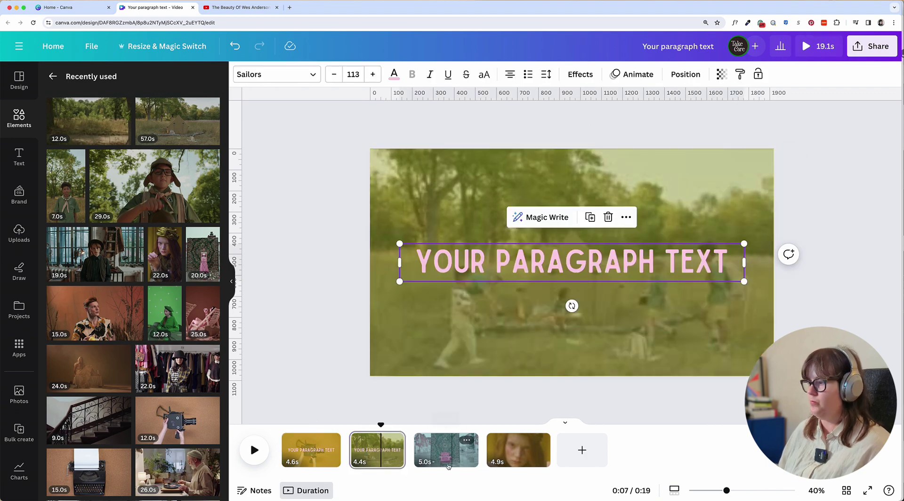
left_click(441, 447)
key("ctrl+v")
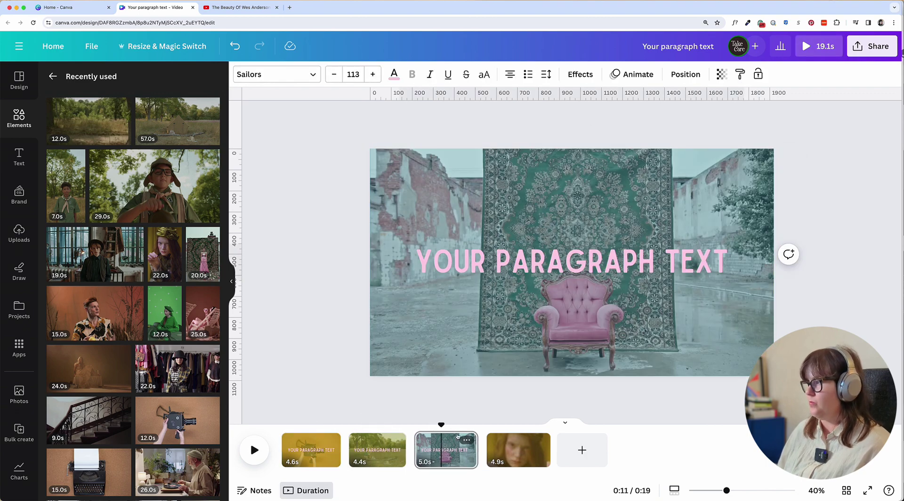
left_click(518, 457)
key("ctrl+v")
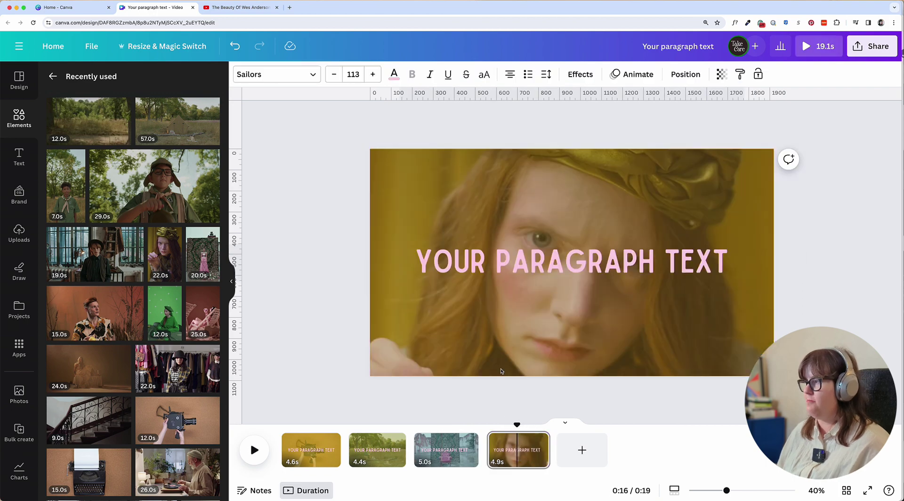
left_click(323, 339)
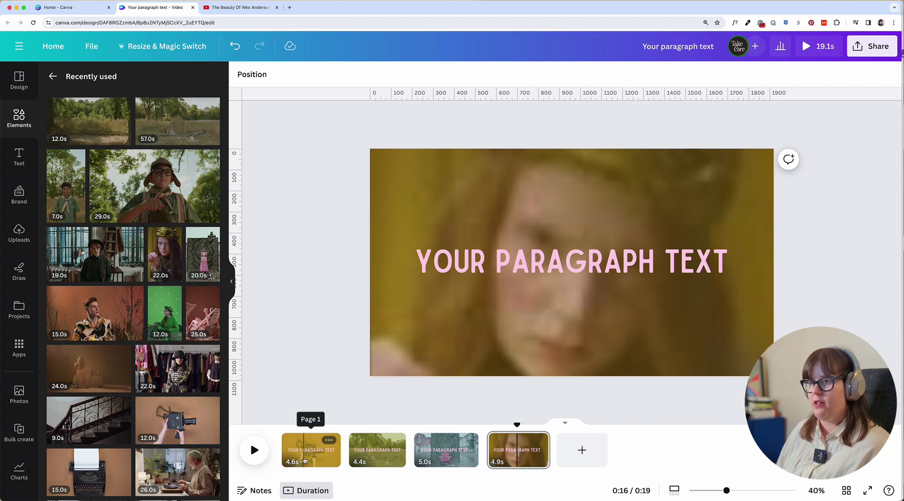
left_click(322, 446)
mouse_move(303, 425)
left_mouse_down()
mouse_move(529, 433)
mouse_move(280, 432)
mouse_move(335, 432)
mouse_move(314, 425)
left_mouse_up()
Change page 1's caption to 'THE STORY OF'
left_click(512, 262)
double_click(512, 262)
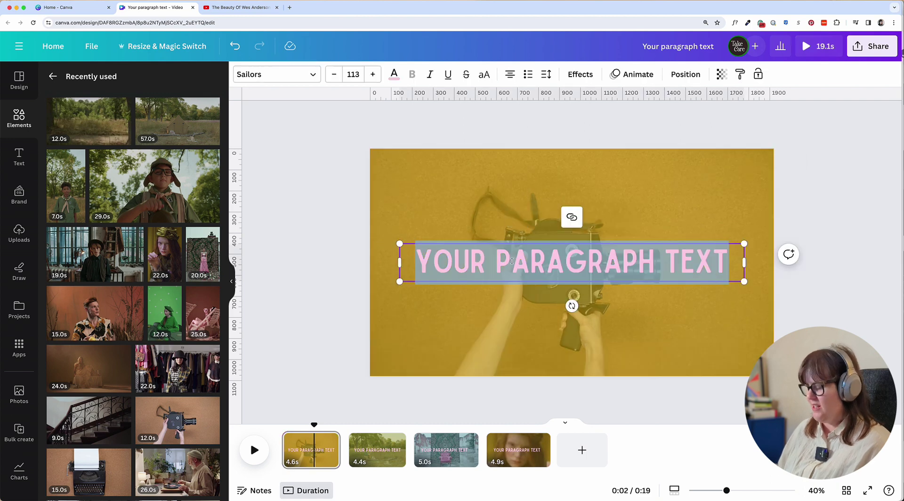
key("BackSpace")
type("THE STORY OG")
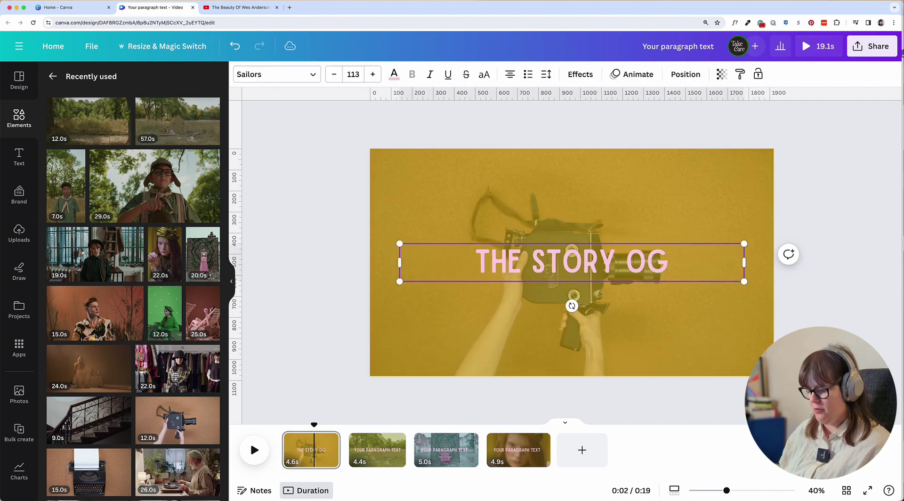
key("BackSpace")
type("F")
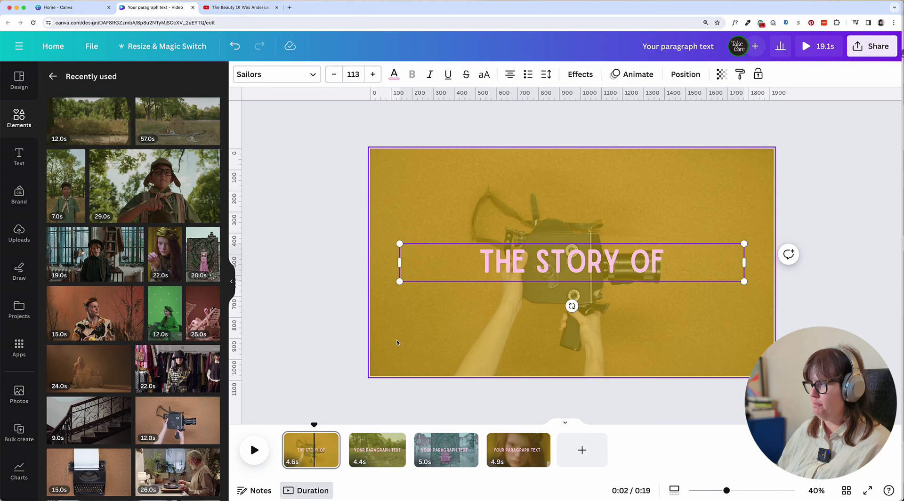
Change page 2's caption to 'THE KIDS,'
left_click(378, 454)
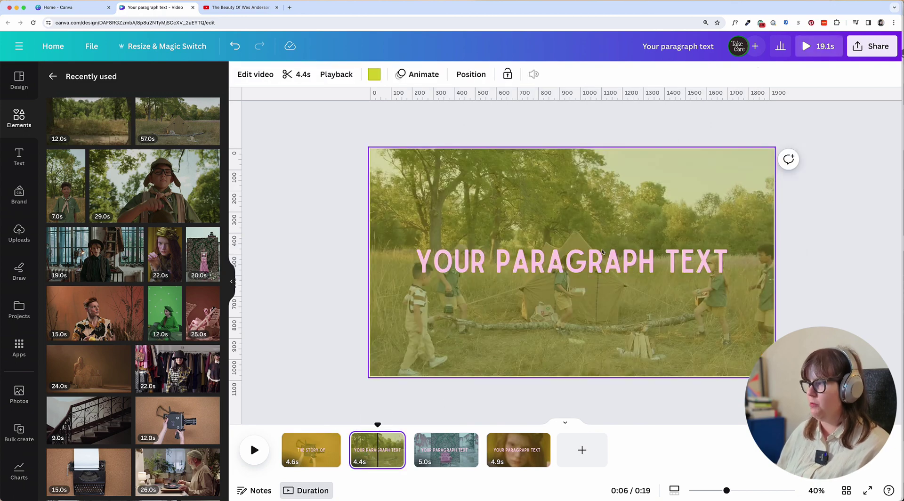
left_click(570, 262)
double_click(569, 263)
type("THE KIDS,")
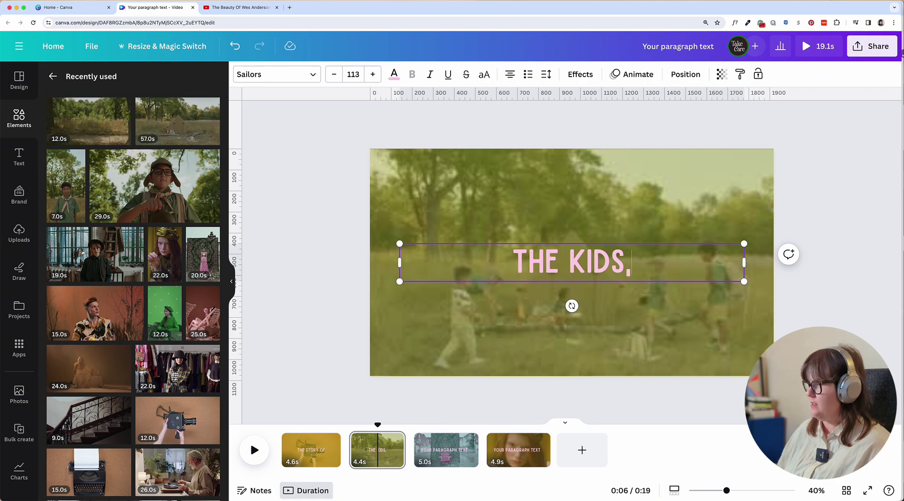
Change page 3's caption to 'THE CASTLE,'
left_click(442, 454)
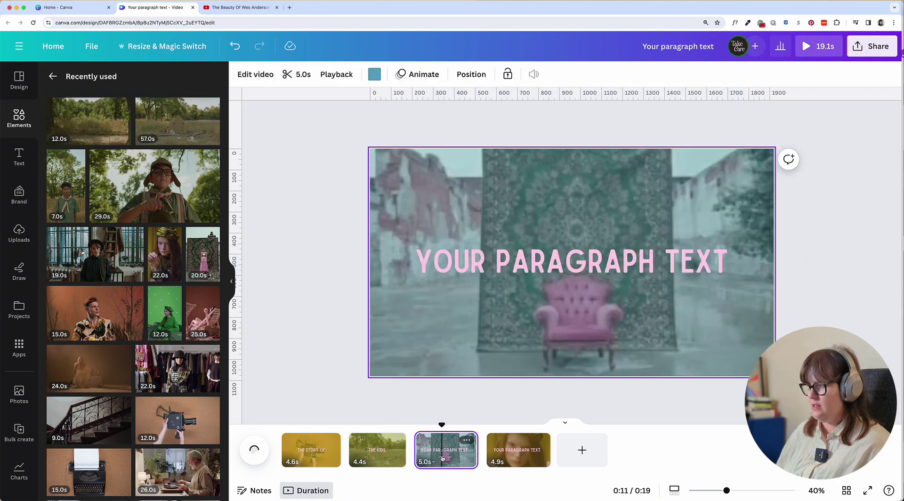
left_click(556, 266)
double_click(556, 266)
type("THE CAST")
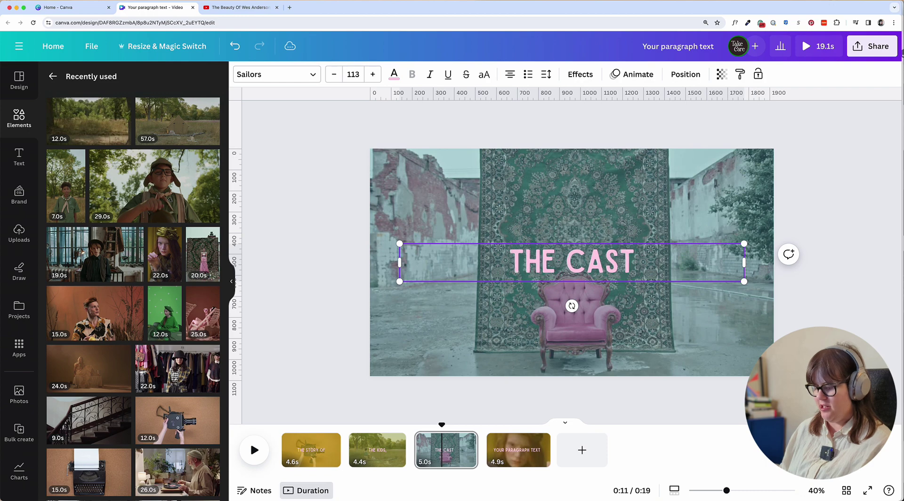
type("LE,")
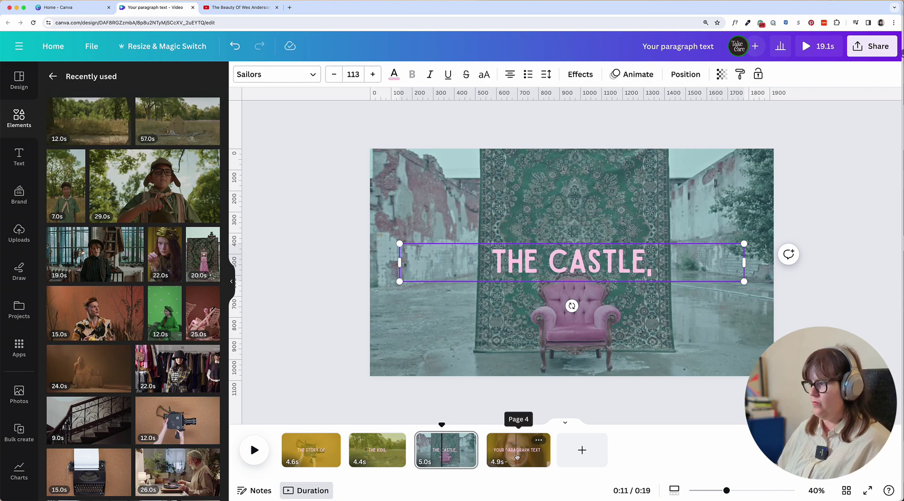
Change page 4's caption to 'AND ME.'
left_click(516, 455)
left_click(572, 264)
double_click(572, 263)
type("AND")
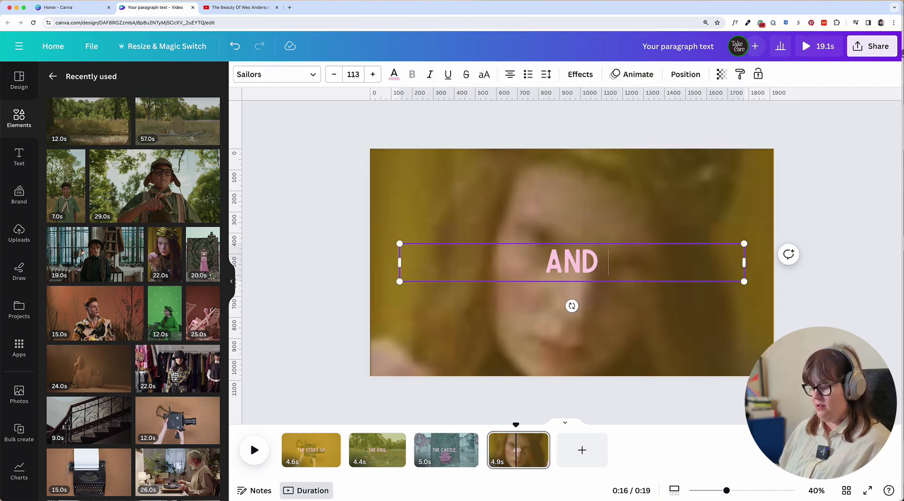
type(" ME.")
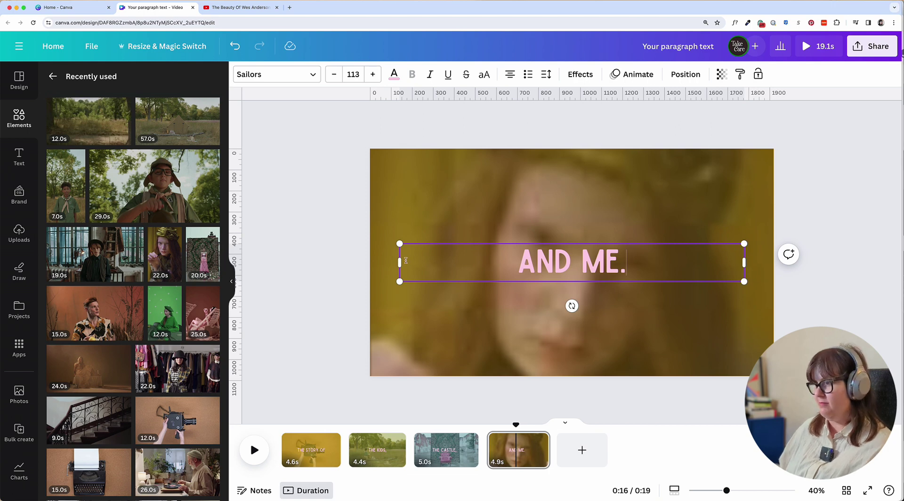
left_click(338, 219)
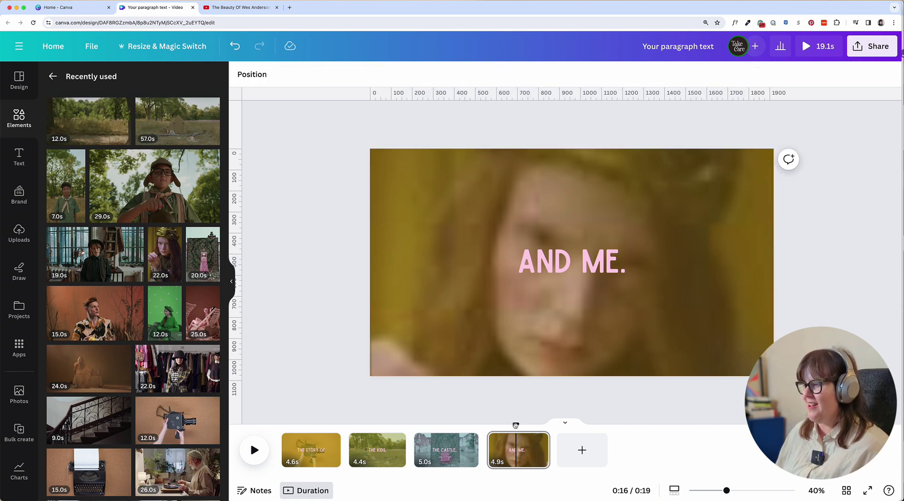
Trim the pages to 2.0s, 2.2s, 2.2s and 2.5s, for a 9.1s total
left_click_drag(515, 425, 318, 449)
left_click(446, 450)
left_click(377, 449)
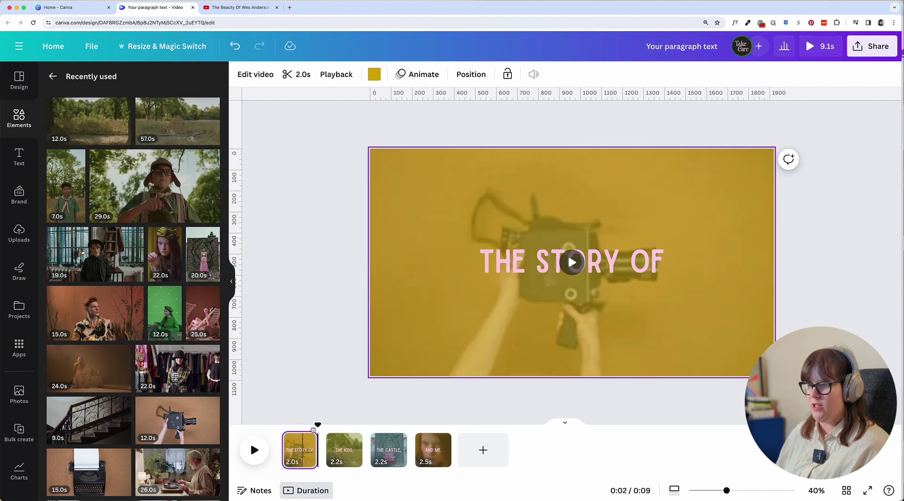